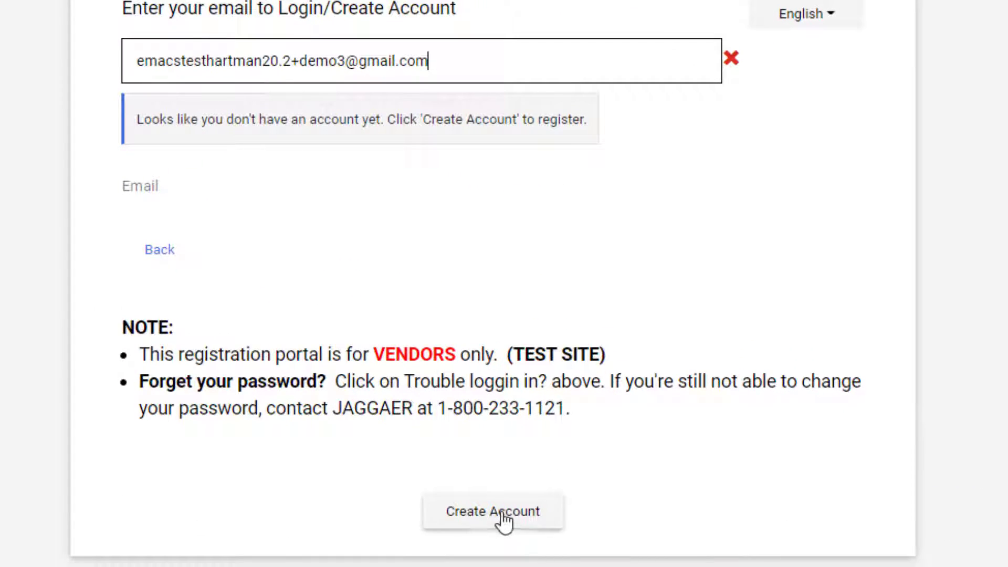
Step: Start a new eMACS account for the entered email and continue past the Supplier Registration welcome page
{"action": "left_click", "coordinate": [504, 519]}
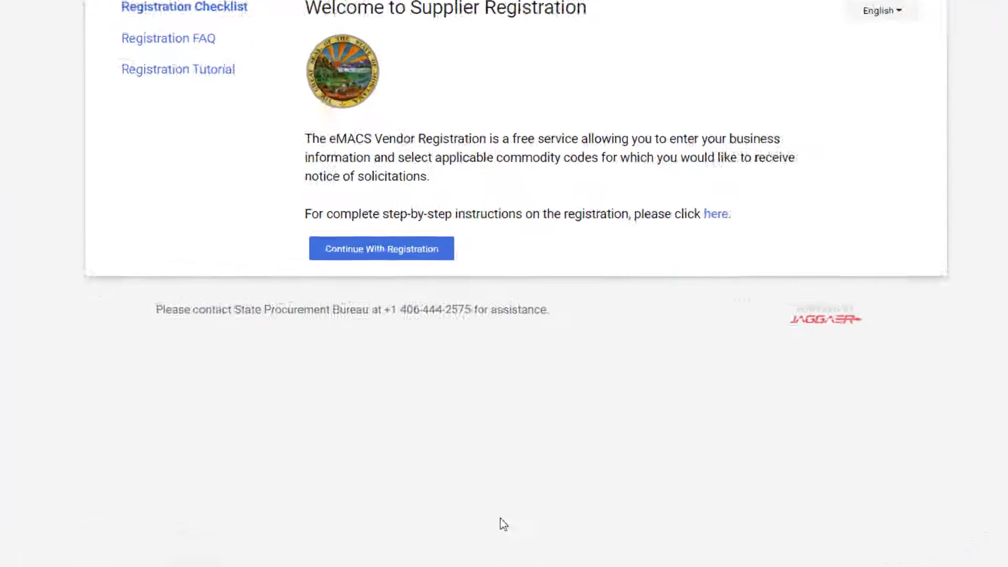
{"action": "left_click", "coordinate": [356, 254]}
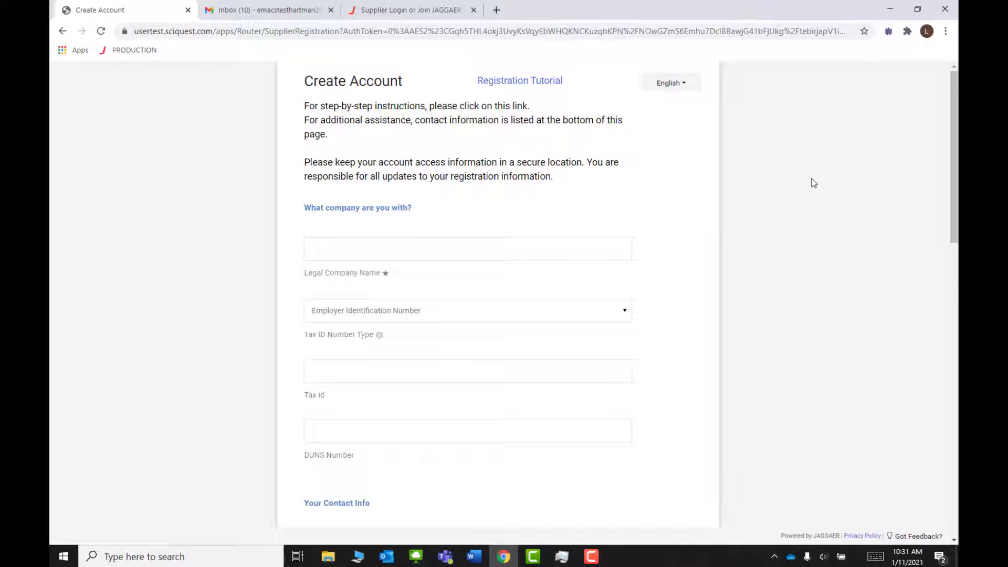
Step: Fill in the legal company name and the contact's first and last name
{"action": "left_click", "coordinate": [517, 249]}
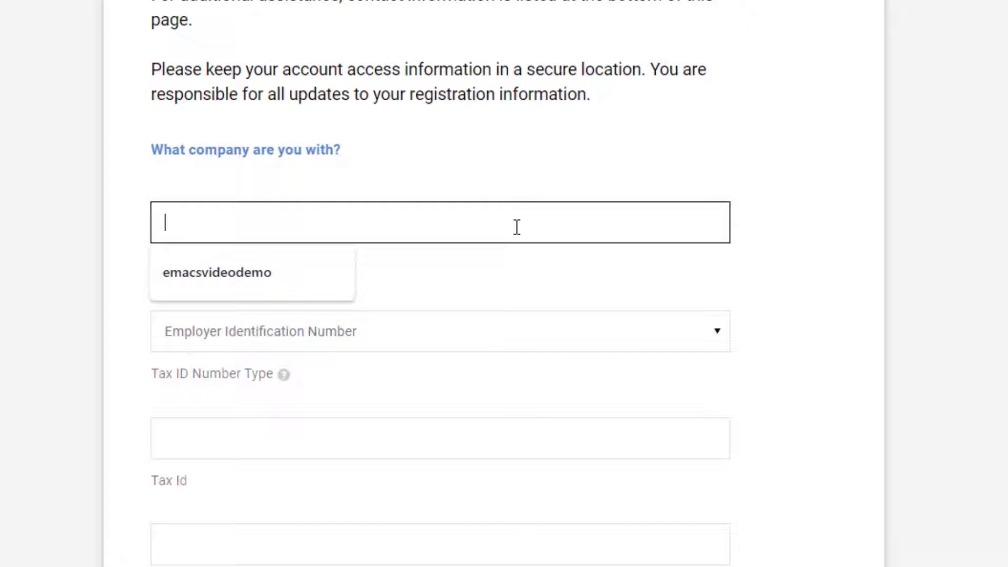
{"action": "scroll", "coordinate": [421, 311], "scroll_direction": "down", "scroll_amount": 4}
{"action": "scroll", "coordinate": [424, 305], "scroll_direction": "down", "scroll_amount": 2}
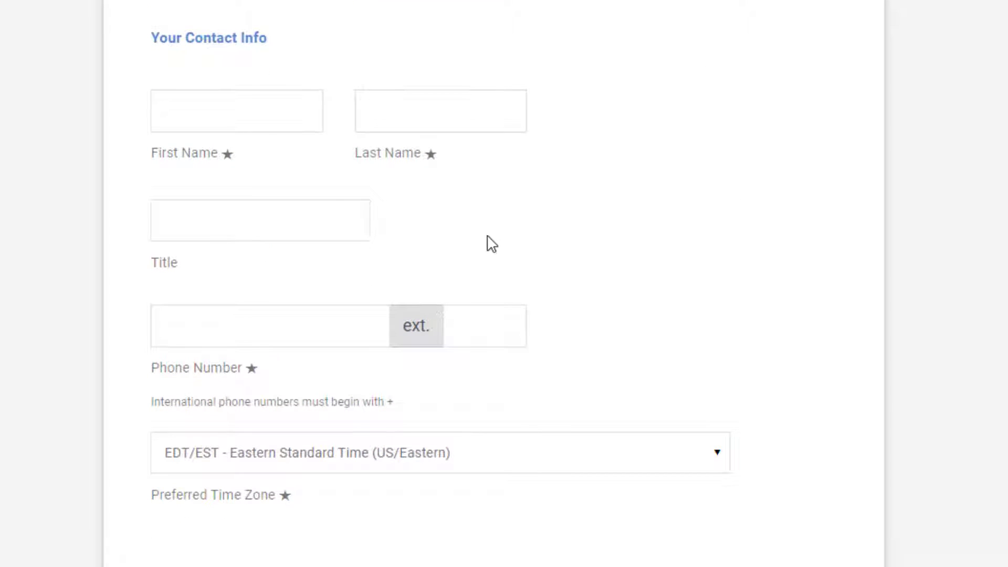
{"action": "left_click", "coordinate": [238, 100]}
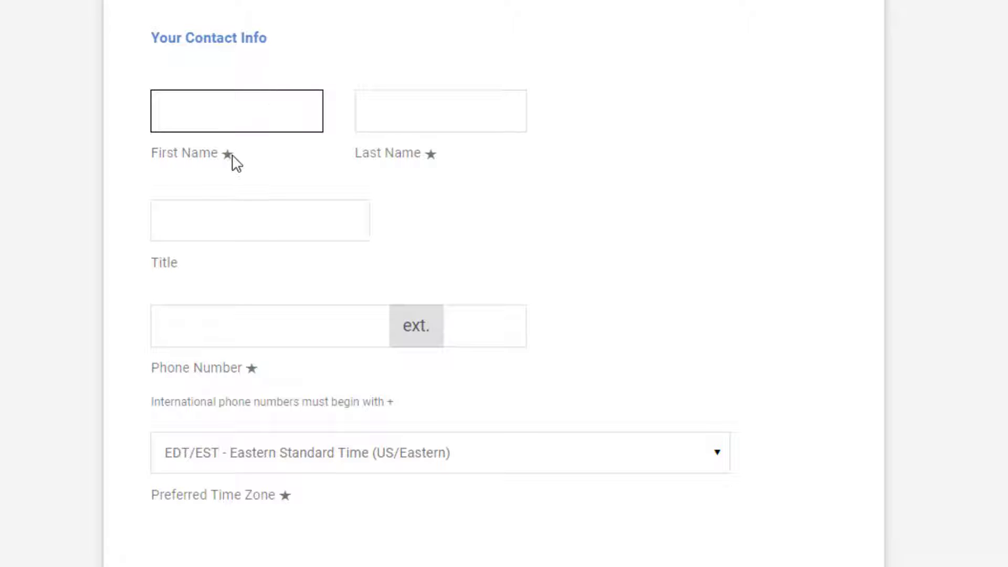
{"action": "left_click", "coordinate": [233, 100]}
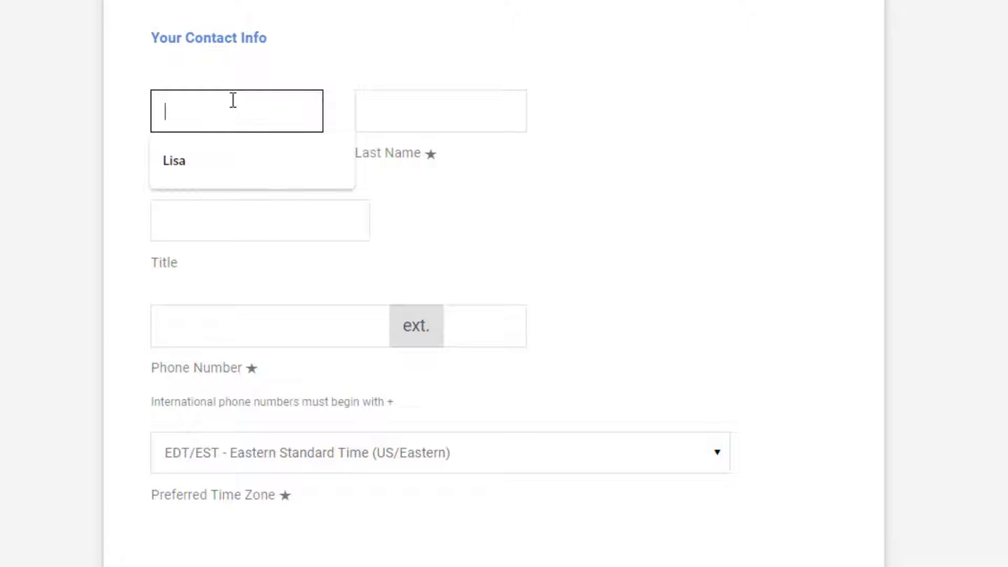
{"action": "type", "text": "Lisa"}
{"action": "key", "text": "Tab"}
{"action": "type", "text": "Test"}
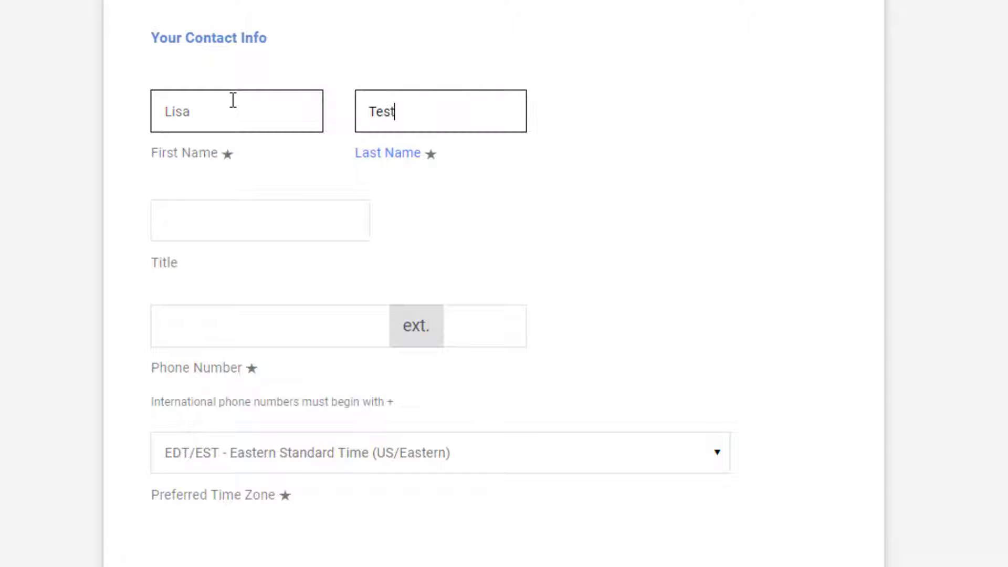
{"action": "type", "text": "test"}
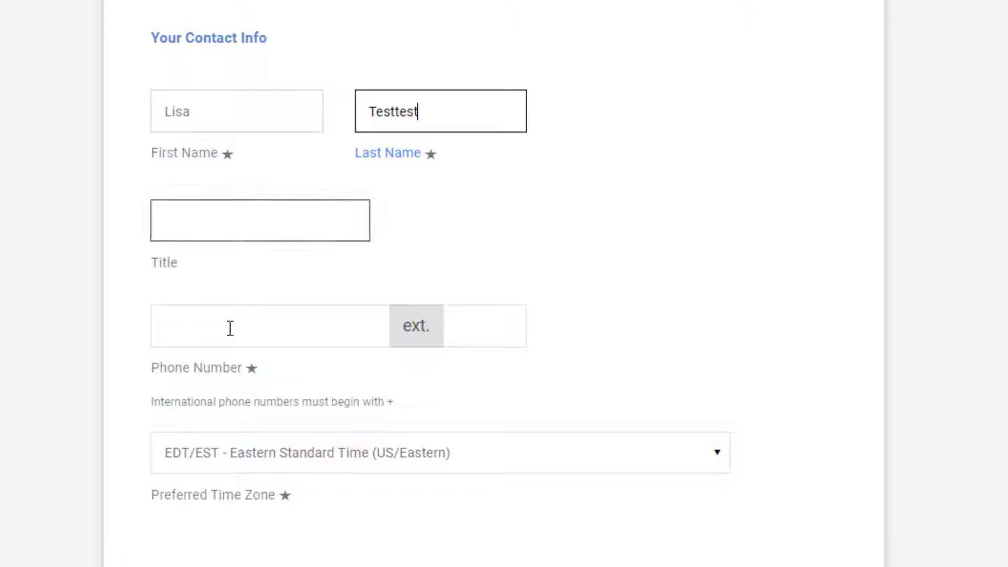
Step: Fill the contact phone from the saved suggestion, pick Mountain time, and create the account
{"action": "left_click", "coordinate": [234, 317]}
{"action": "left_click", "coordinate": [232, 370]}
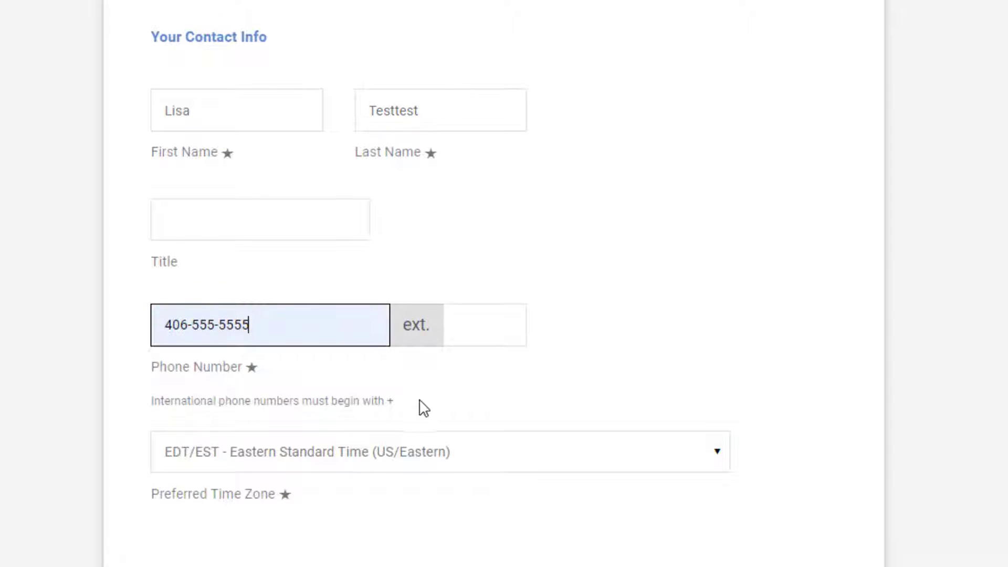
{"action": "scroll", "coordinate": [435, 265], "scroll_direction": "down", "scroll_amount": 4}
{"action": "left_click", "coordinate": [433, 258]}
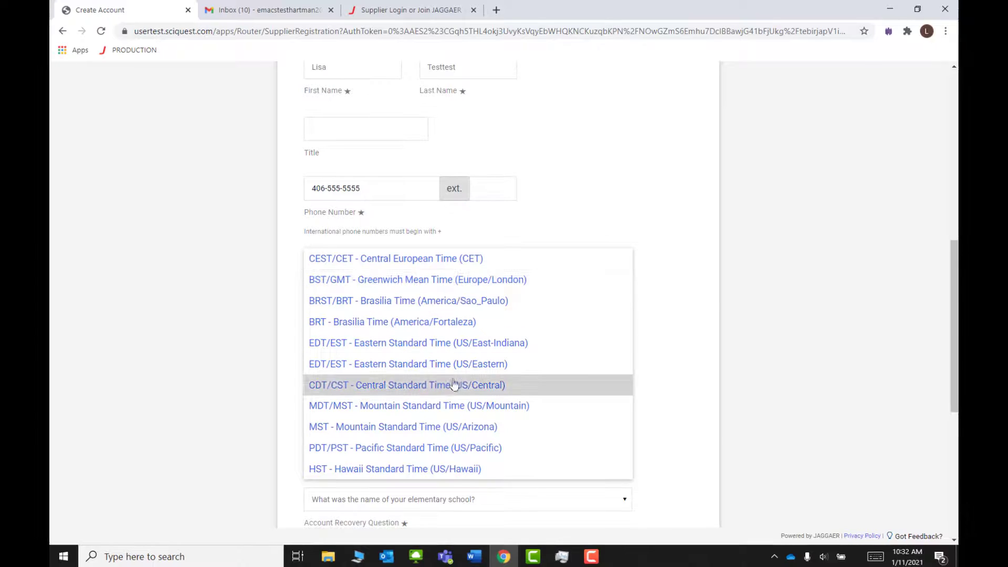
{"action": "left_click", "coordinate": [451, 407]}
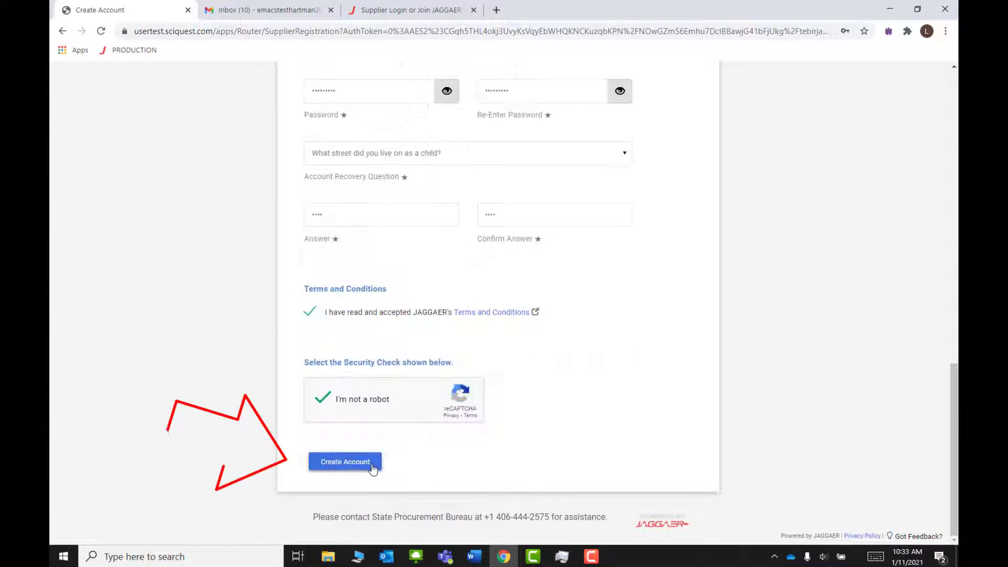
{"action": "left_click", "coordinate": [333, 461]}
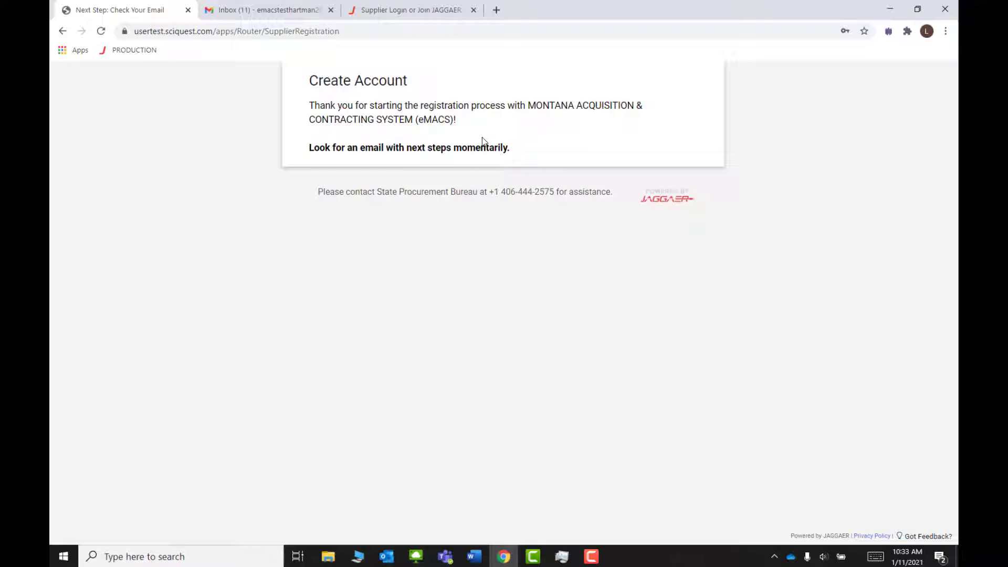
Step: In Gmail, open the eMACS Vendor Registration email and follow its Complete Registration Now link
{"action": "key", "text": "ctrl+Tab"}
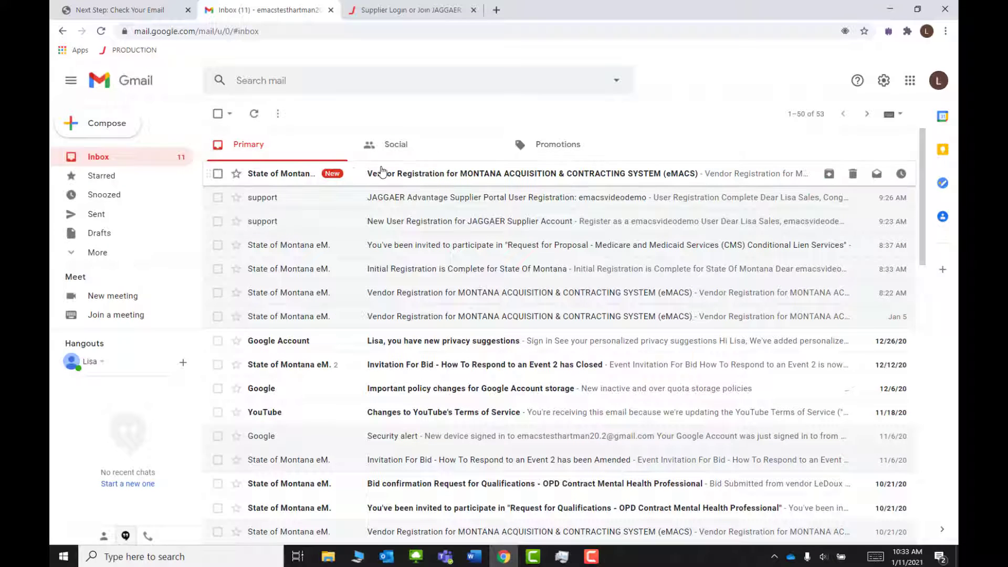
{"action": "left_click", "coordinate": [474, 178]}
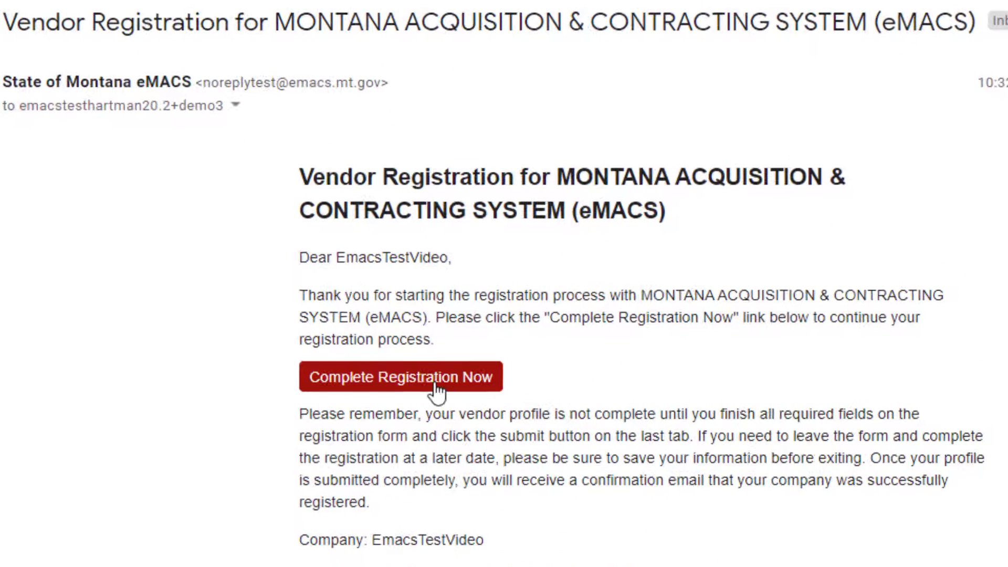
{"action": "left_click", "coordinate": [436, 391]}
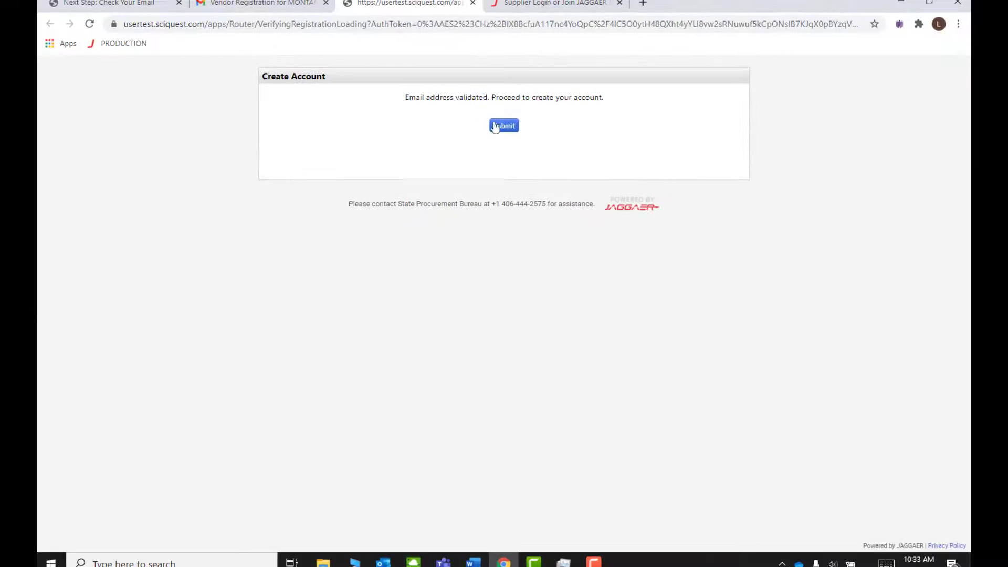
Step: Submit the validated email to create the account, then log in with the account password
{"action": "left_click", "coordinate": [502, 127]}
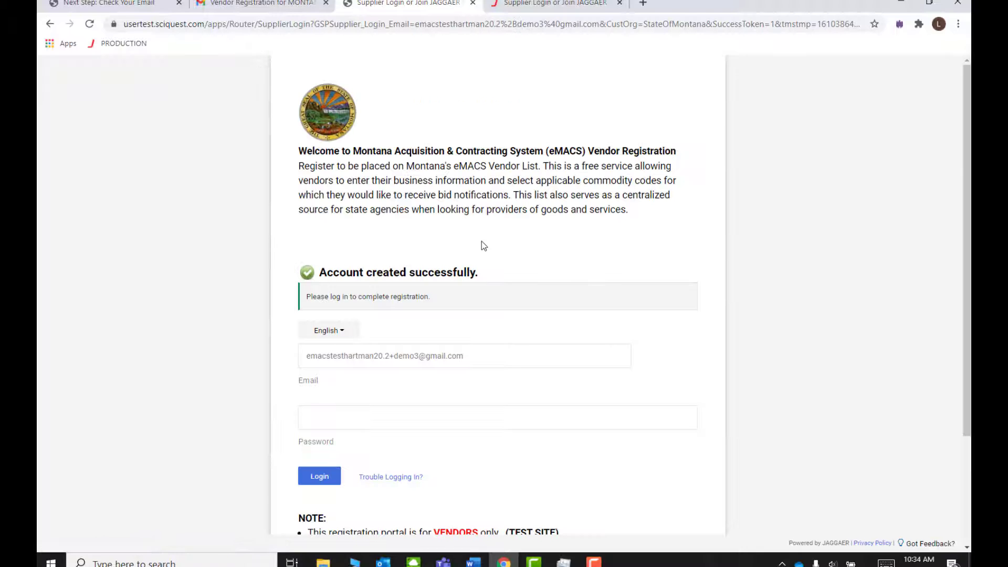
{"action": "scroll", "coordinate": [481, 243], "scroll_direction": "down", "scroll_amount": 1}
{"action": "scroll", "coordinate": [484, 220], "scroll_direction": "up", "scroll_amount": 1}
{"action": "left_click", "coordinate": [428, 416]}
{"action": "type", "text": "••"}
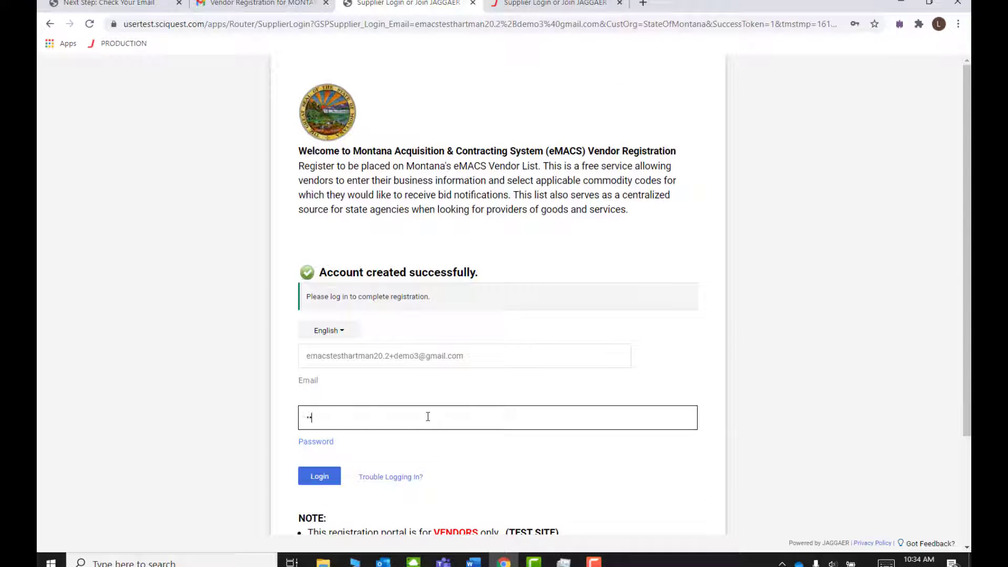
{"action": "type", "text": "•••••"}
{"action": "key", "text": "Return"}
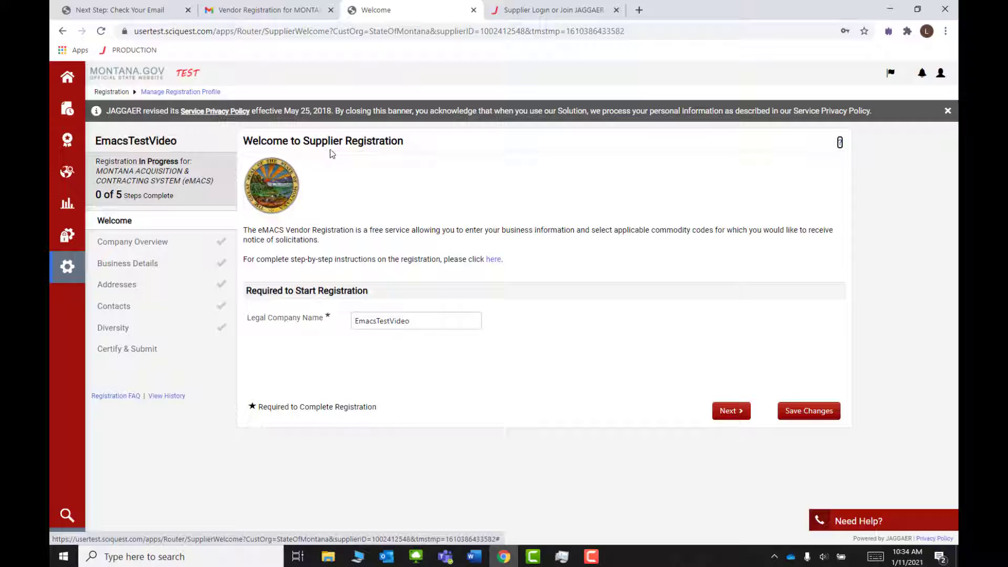
Step: Dismiss the privacy notice, correct the legal company name to 'Emacs Test Video', save, and proceed
{"action": "left_click", "coordinate": [947, 110]}
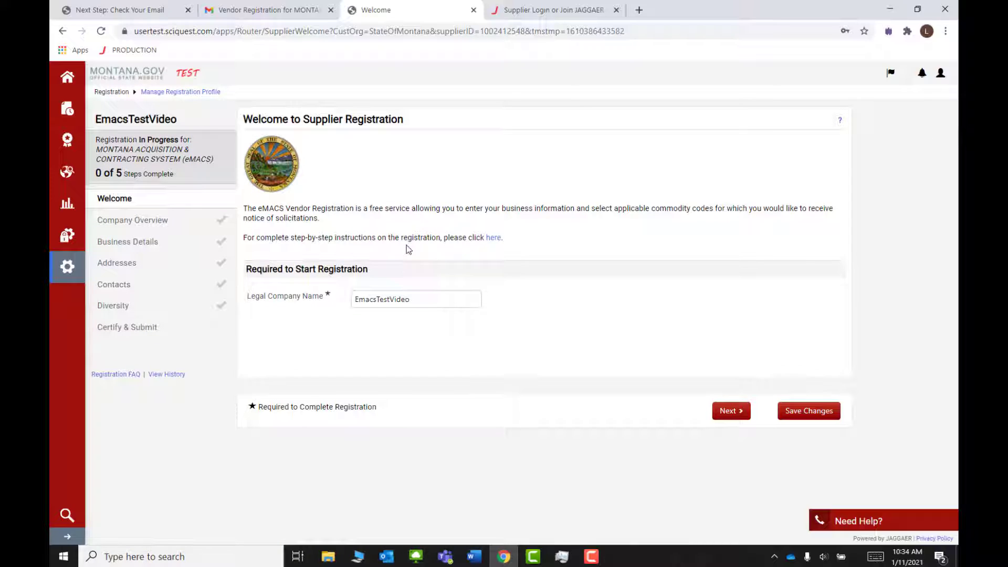
{"action": "left_click", "coordinate": [448, 301]}
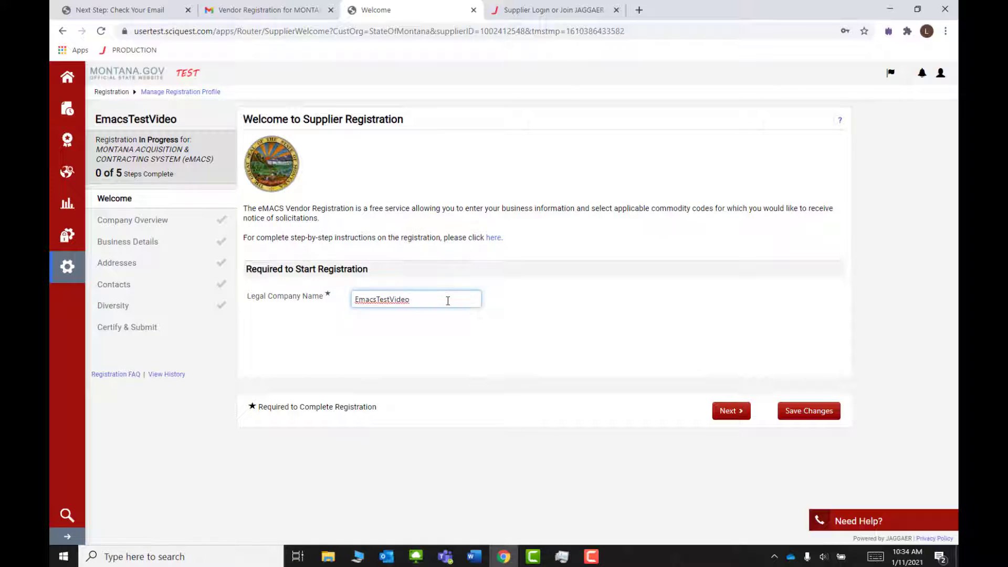
{"action": "left_click", "coordinate": [378, 299]}
{"action": "left_click", "coordinate": [394, 299]}
{"action": "left_click", "coordinate": [813, 412]}
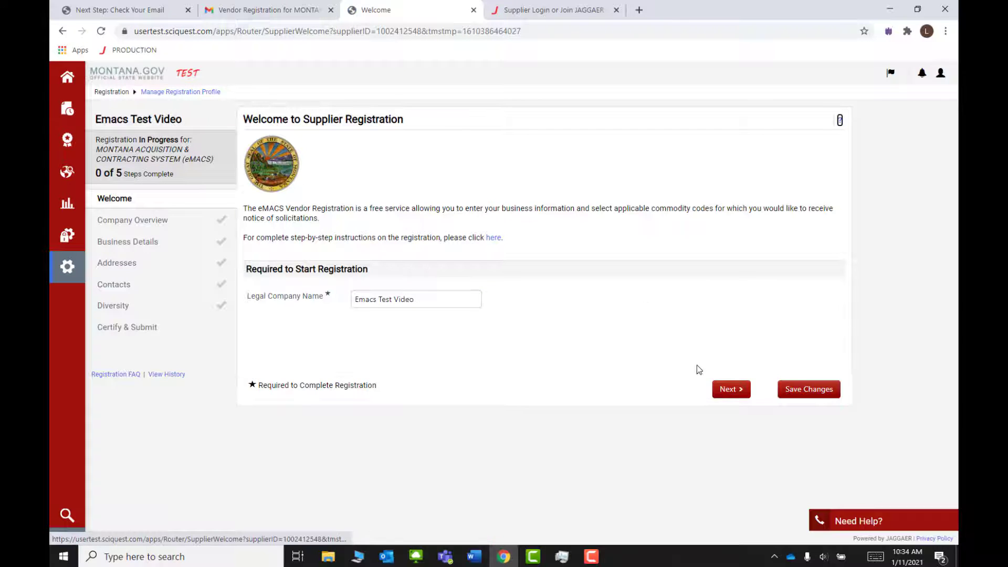
{"action": "left_click", "coordinate": [730, 389]}
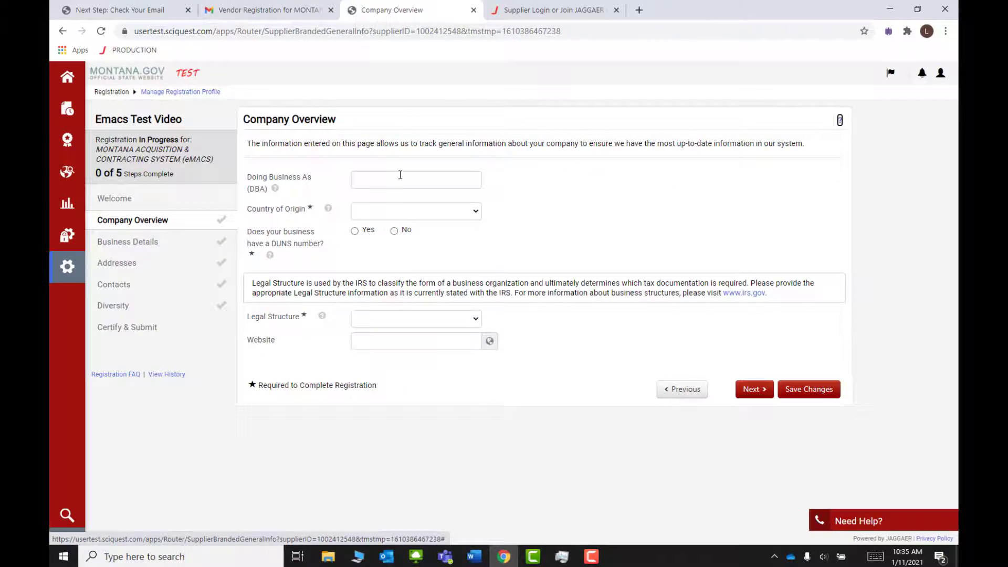
Step: Fill the DBA name from the saved suggestion and set the country of origin to United States
{"action": "left_click", "coordinate": [400, 174]}
{"action": "type", "text": "Lisa's Rental"}
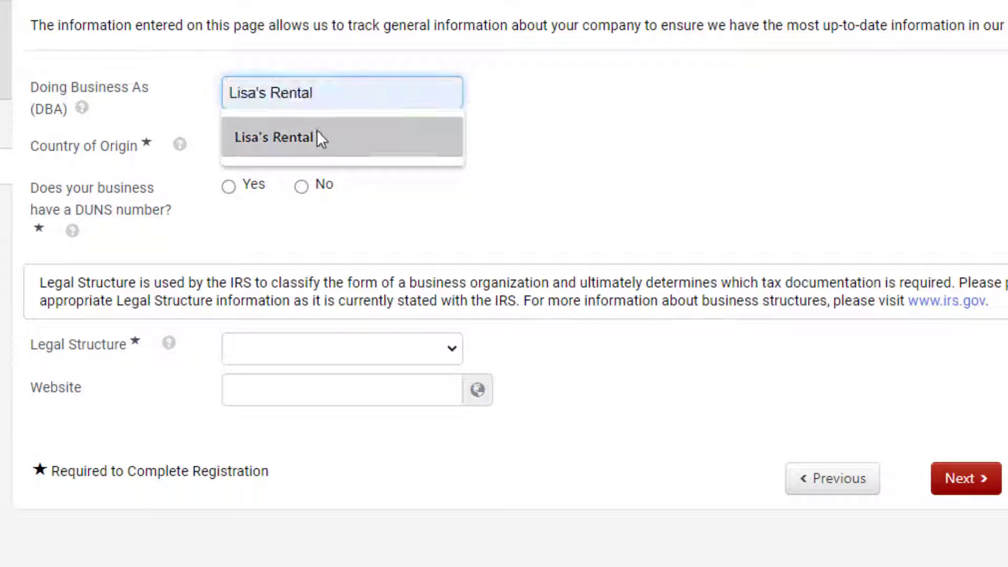
{"action": "left_click", "coordinate": [318, 137]}
{"action": "left_click", "coordinate": [318, 149]}
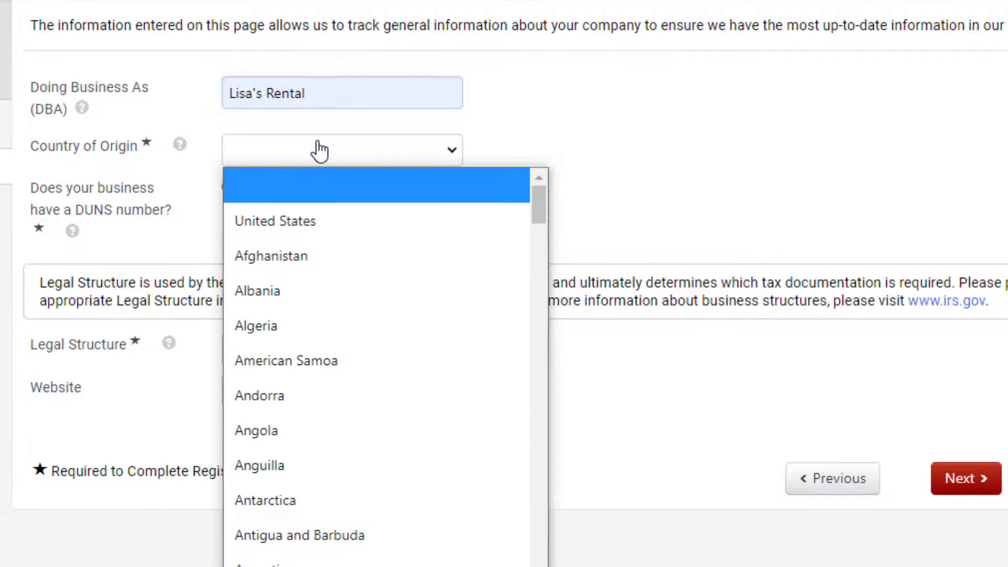
{"action": "left_click", "coordinate": [322, 220]}
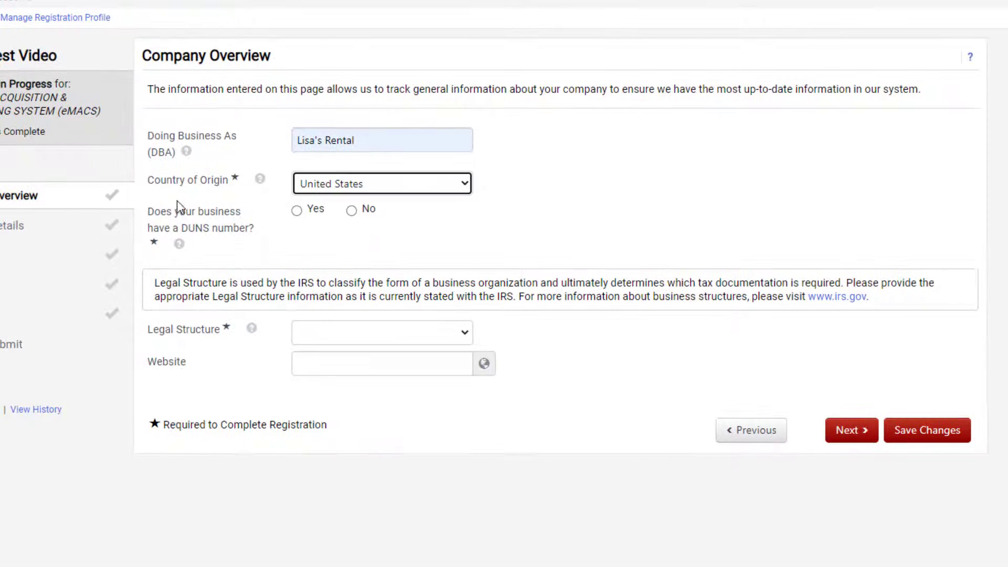
{"action": "left_click", "coordinate": [261, 183]}
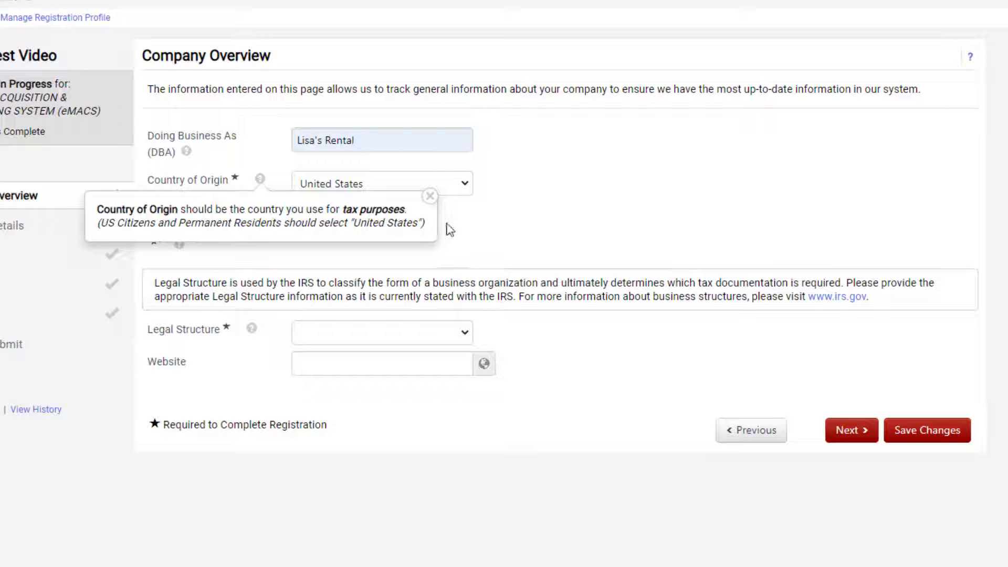
{"action": "left_click", "coordinate": [430, 197]}
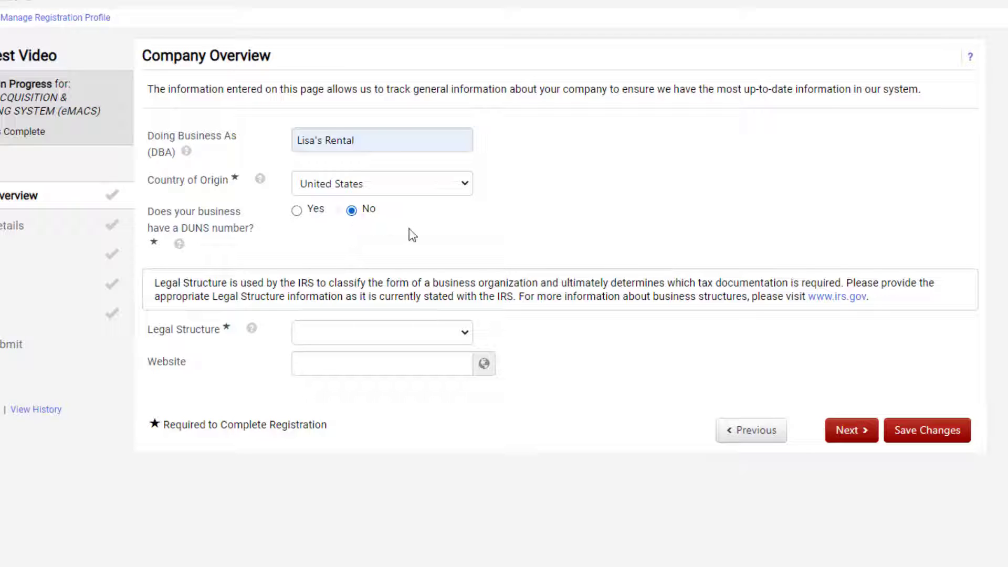
Step: Set the legal structure to C Corporation and save the company overview
{"action": "left_click", "coordinate": [398, 336]}
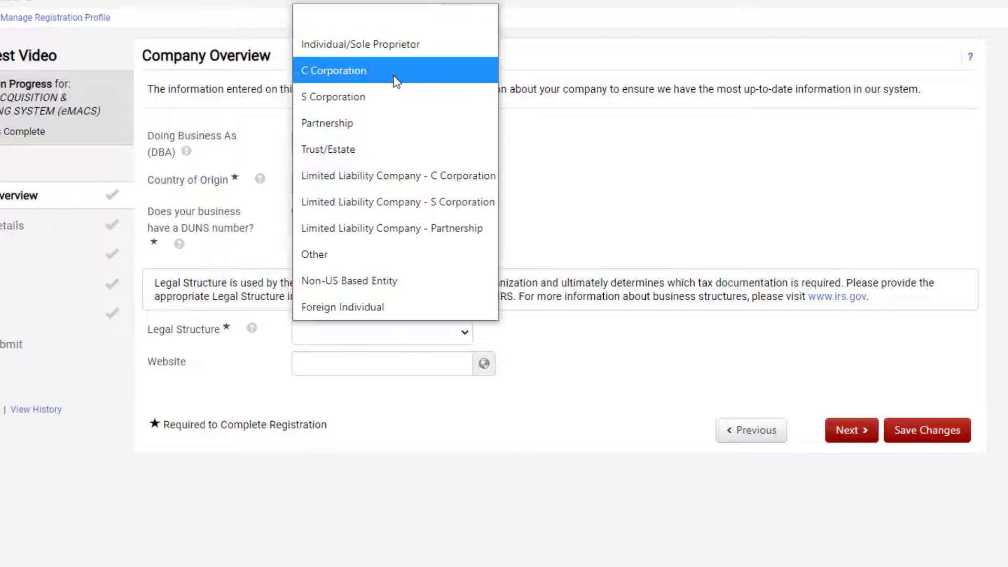
{"action": "left_click", "coordinate": [395, 74]}
{"action": "left_click", "coordinate": [914, 437]}
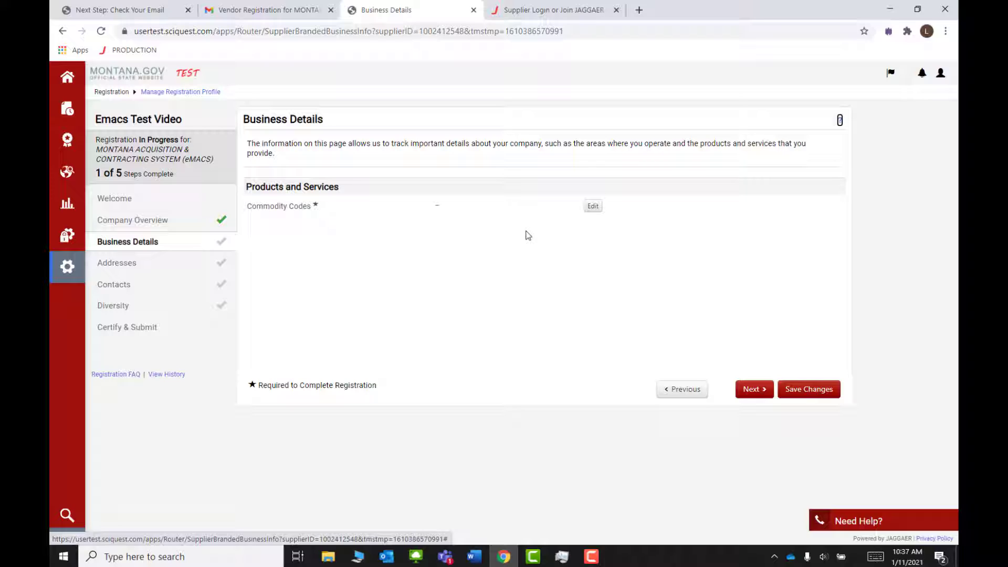
Step: Search commodity codes for 'construction' and add 0507 Lease/Rental and 0515 Building & Construction - Services
{"action": "left_click", "coordinate": [594, 206]}
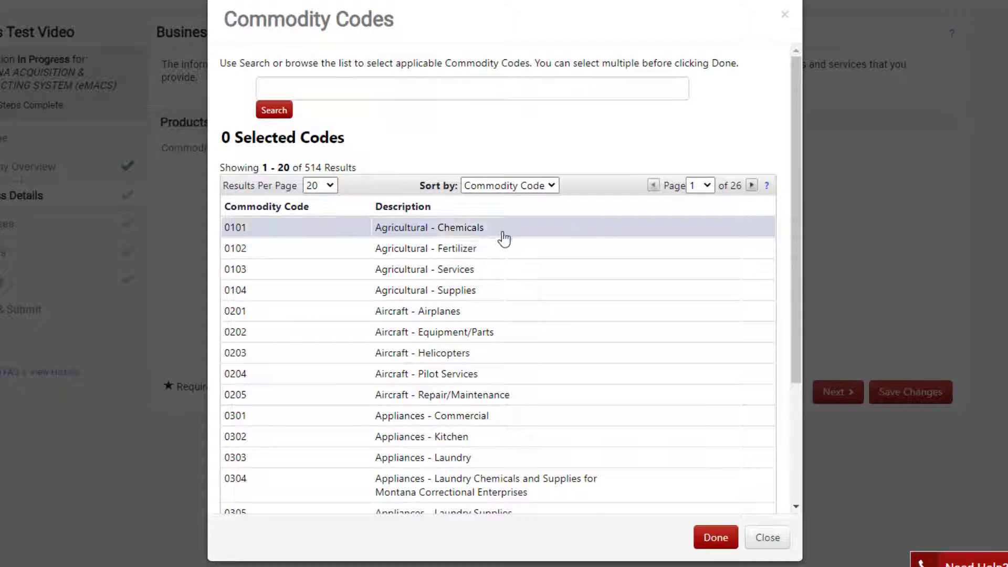
{"action": "left_click", "coordinate": [414, 96]}
{"action": "type", "text": "construction"}
{"action": "left_click", "coordinate": [274, 110]}
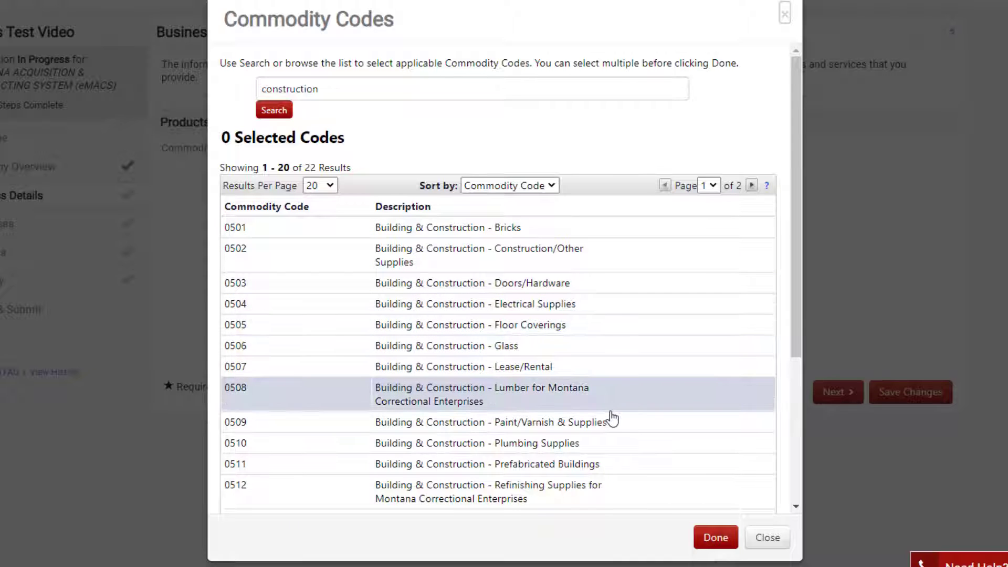
{"action": "scroll", "coordinate": [611, 417], "scroll_direction": "down", "scroll_amount": 2}
{"action": "scroll", "coordinate": [612, 419], "scroll_direction": "down", "scroll_amount": 3}
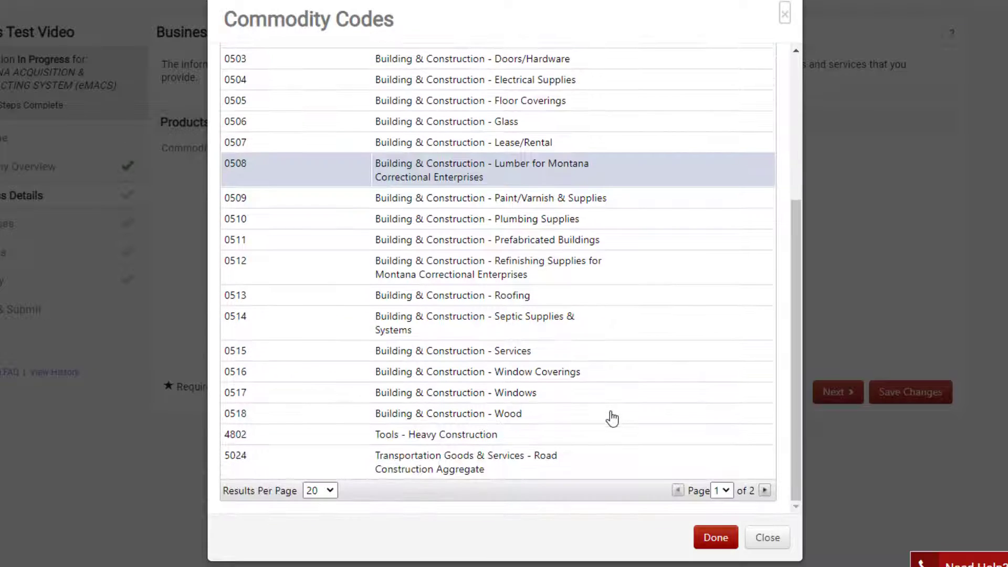
{"action": "scroll", "coordinate": [612, 418], "scroll_direction": "up", "scroll_amount": 5}
{"action": "left_click", "coordinate": [455, 371]}
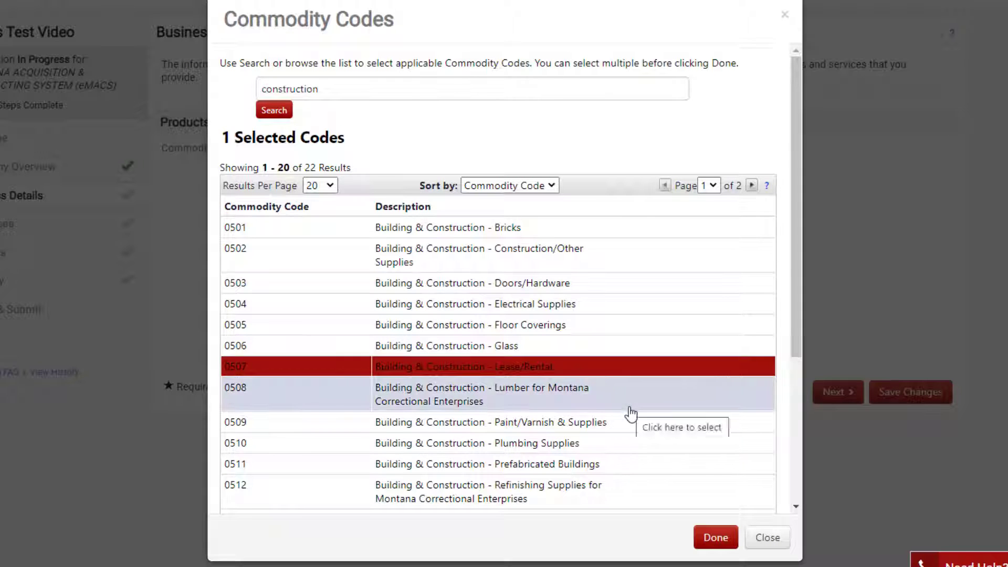
{"action": "scroll", "coordinate": [627, 399], "scroll_direction": "down", "scroll_amount": 5}
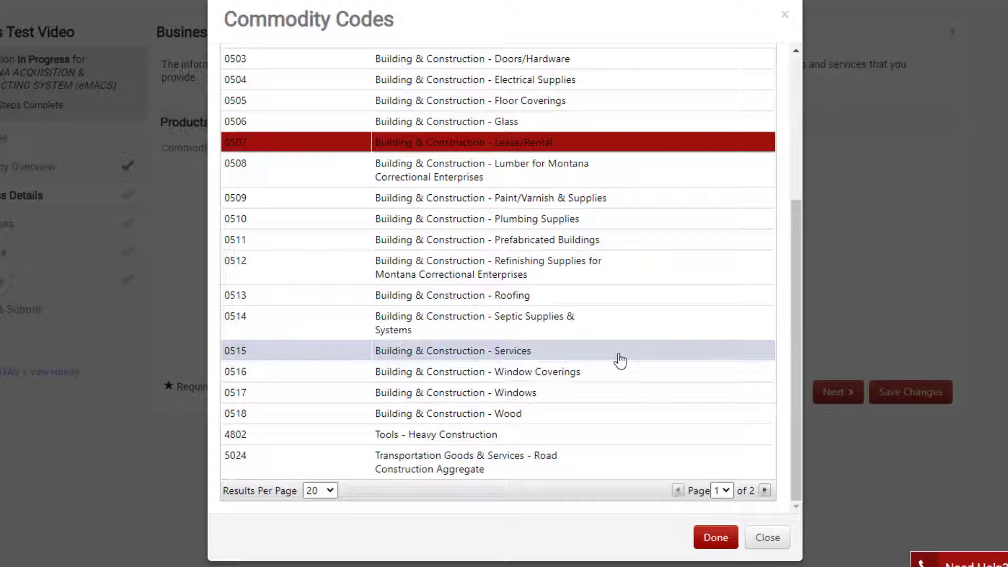
{"action": "left_click", "coordinate": [619, 360]}
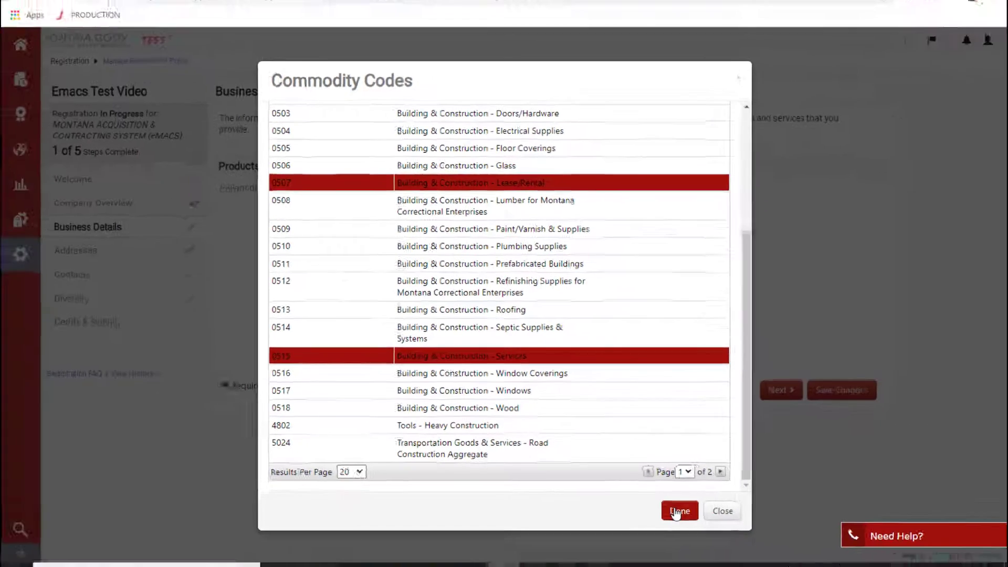
{"action": "left_click", "coordinate": [712, 537]}
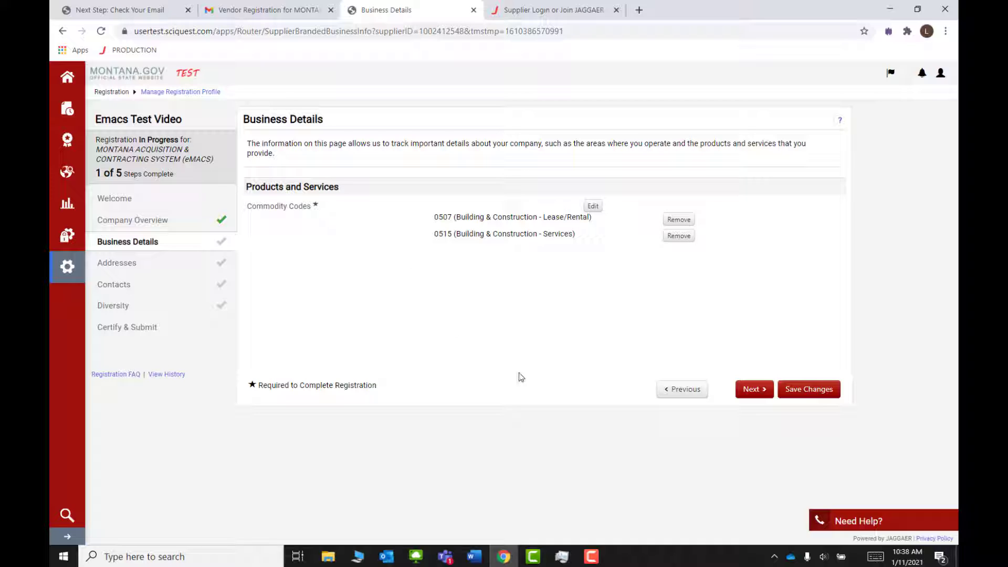
Step: Save the business details with the chosen commodity codes and continue to Addresses
{"action": "left_click", "coordinate": [811, 389]}
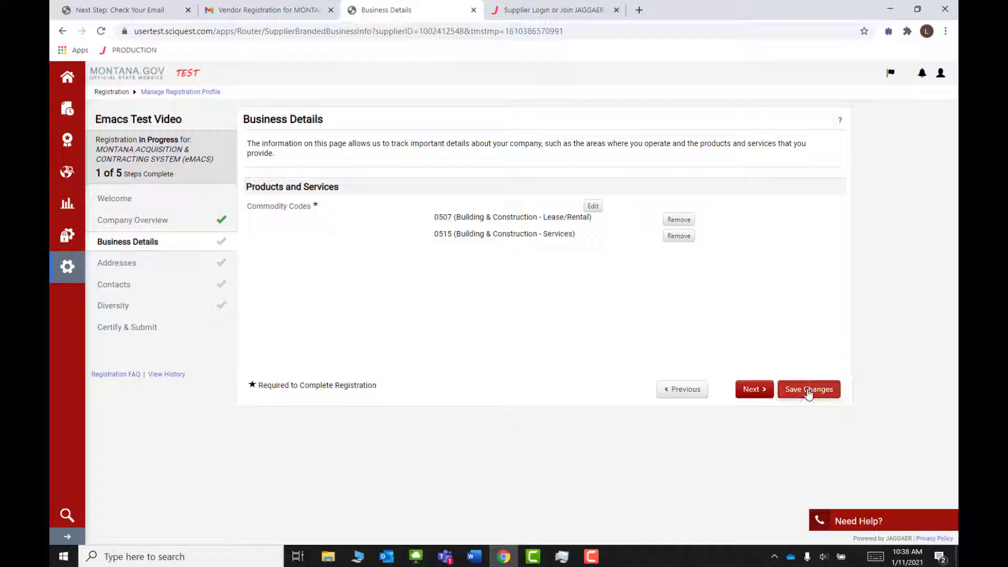
{"action": "left_click", "coordinate": [755, 389]}
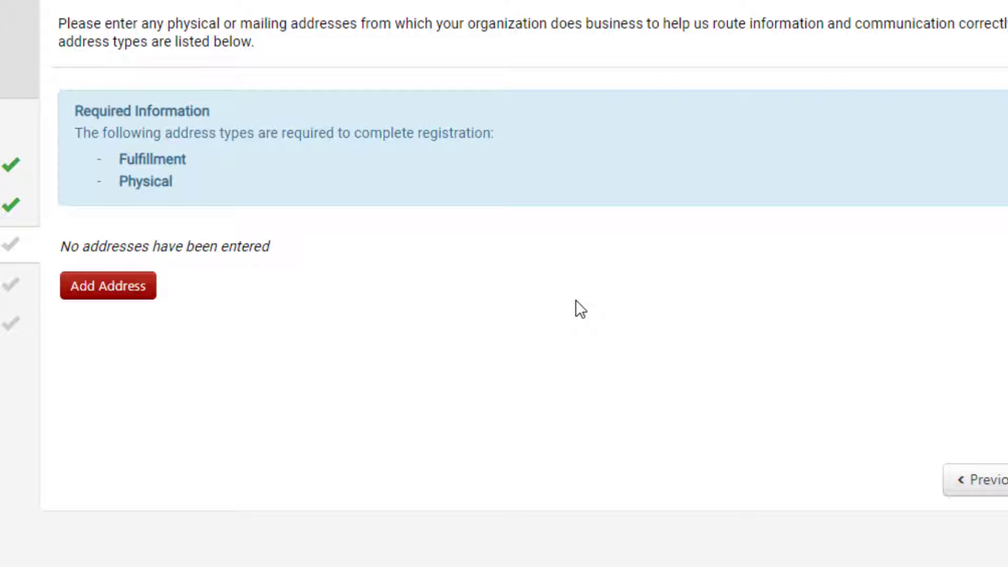
Step: Add a new address labelled 'Headquarters' covering Takes Orders and Other, and continue to Address Details
{"action": "left_click", "coordinate": [96, 289]}
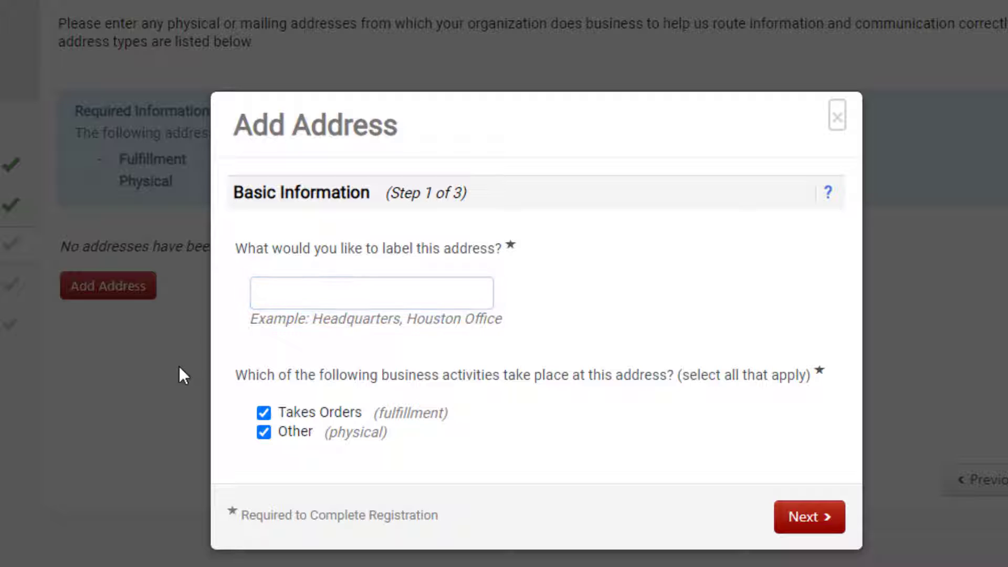
{"action": "left_click", "coordinate": [282, 304]}
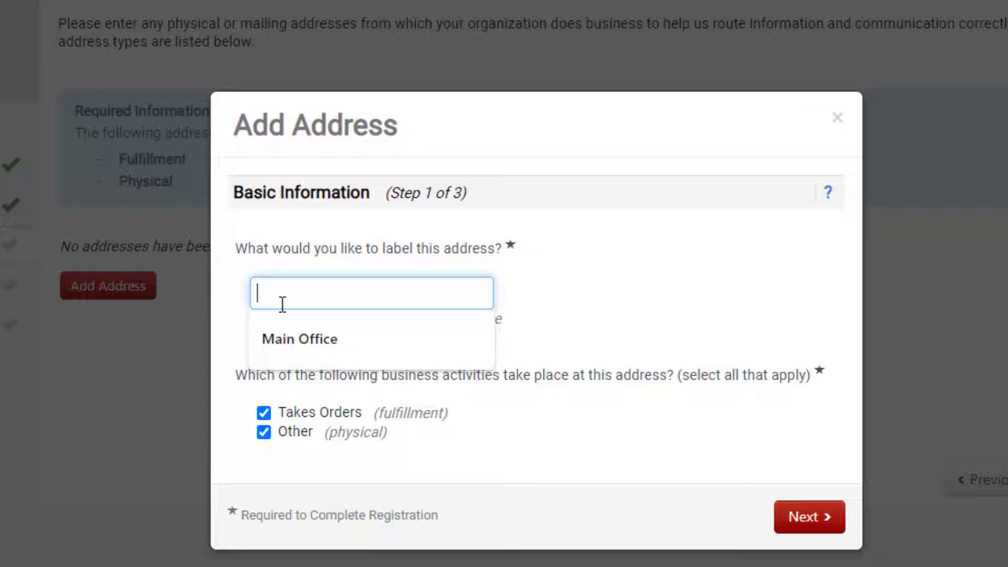
{"action": "type", "text": "Headquarters"}
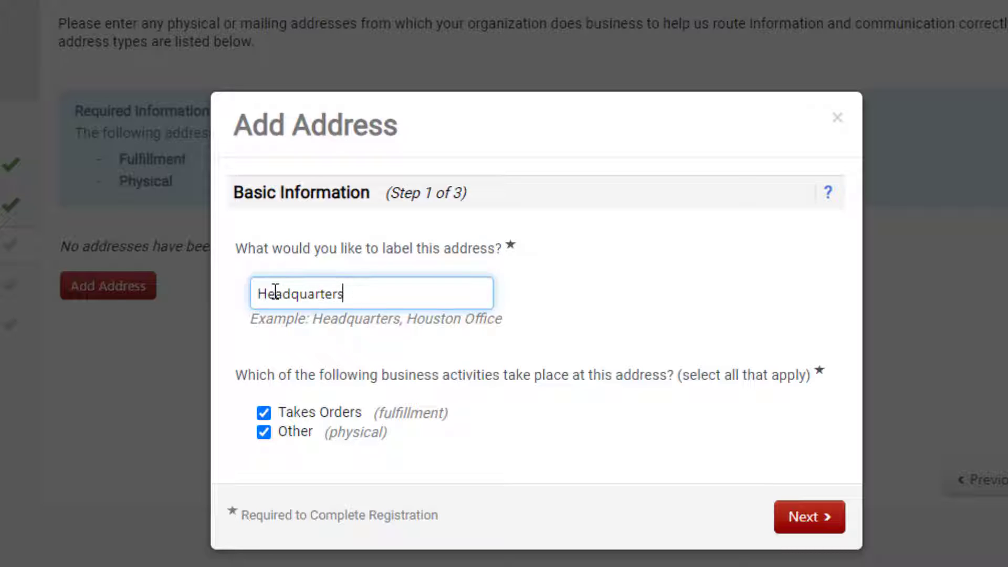
{"action": "left_click", "coordinate": [461, 354]}
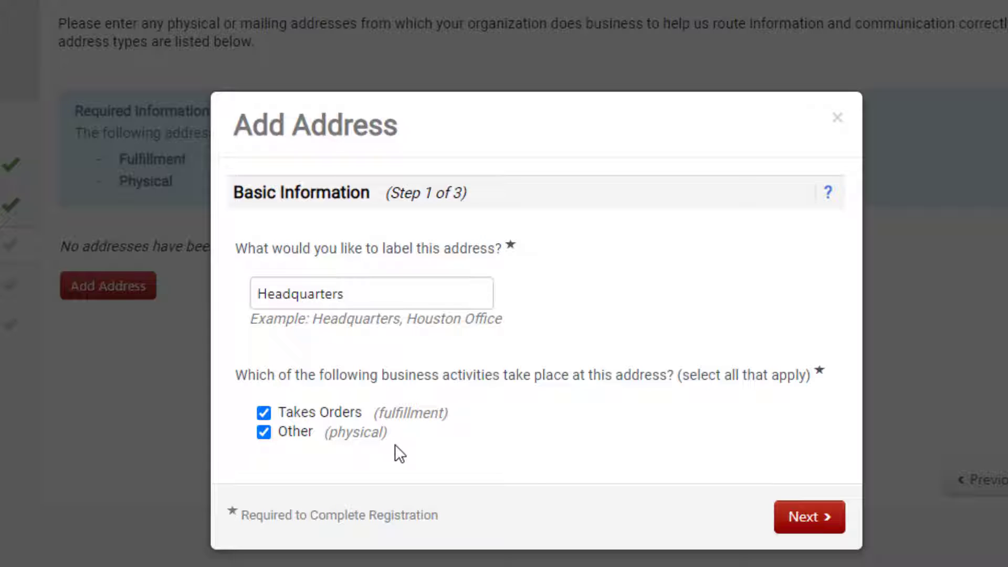
{"action": "left_click", "coordinate": [813, 520]}
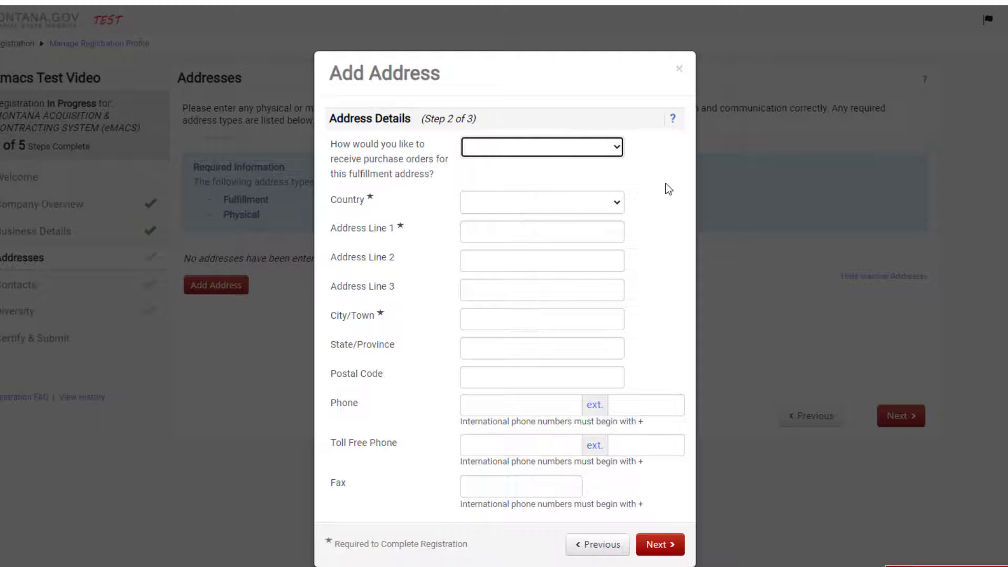
Step: Set the Headquarters country to United States and autofill street, city, state and ZIP from the saved suggestion
{"action": "left_click", "coordinate": [666, 183]}
{"action": "left_click", "coordinate": [593, 197]}
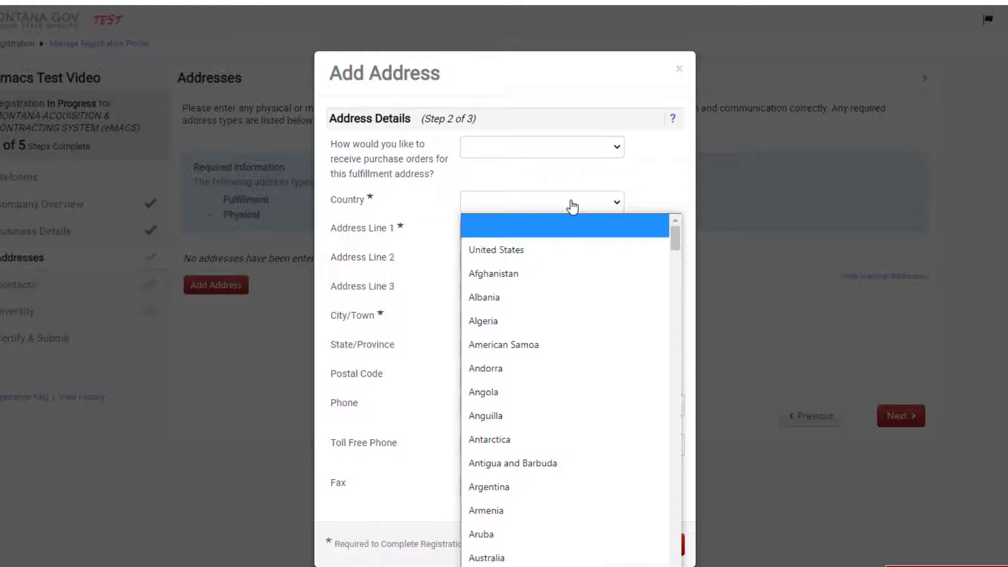
{"action": "left_click", "coordinate": [562, 248]}
{"action": "left_click", "coordinate": [558, 230]}
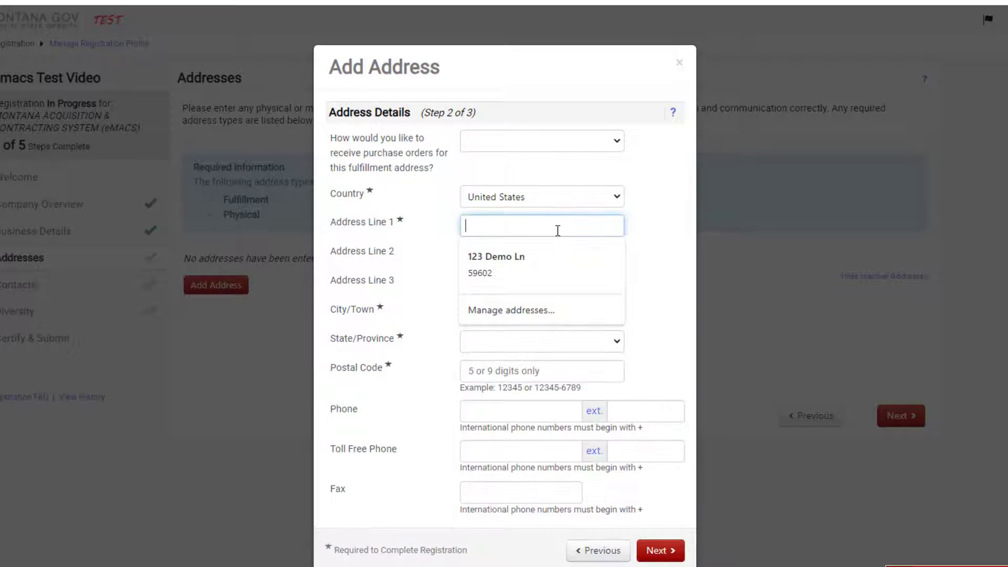
{"action": "left_click", "coordinate": [552, 251]}
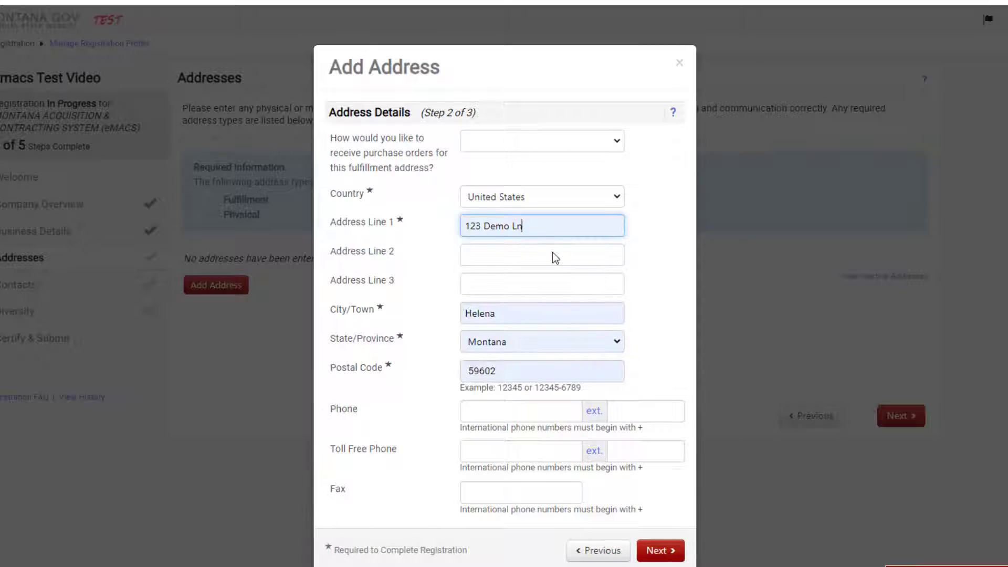
{"action": "left_click", "coordinate": [640, 246]}
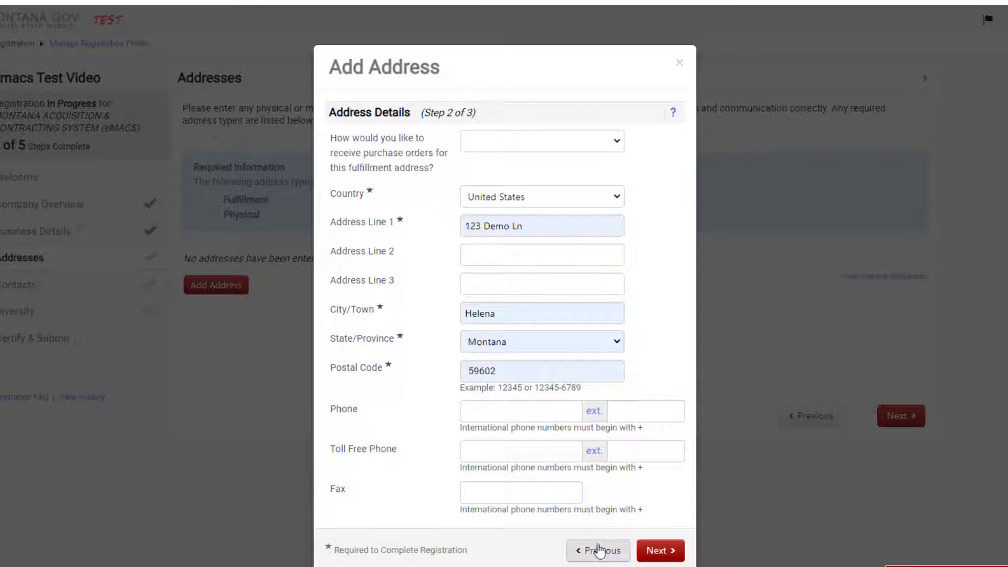
{"action": "left_click", "coordinate": [658, 556]}
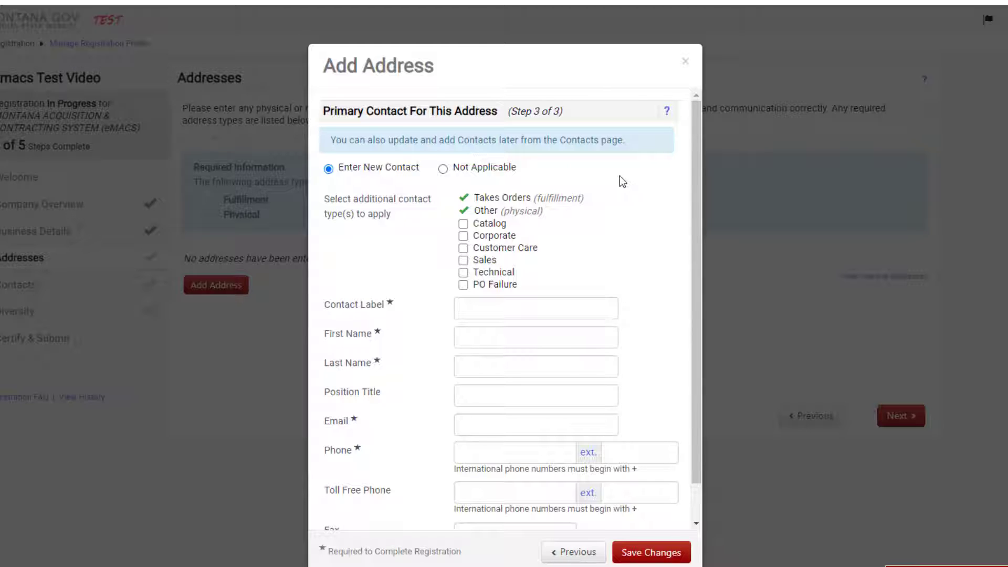
Step: Mark the primary contact as Not Applicable and save the new Headquarters address
{"action": "scroll", "coordinate": [620, 178], "scroll_direction": "down", "scroll_amount": 1}
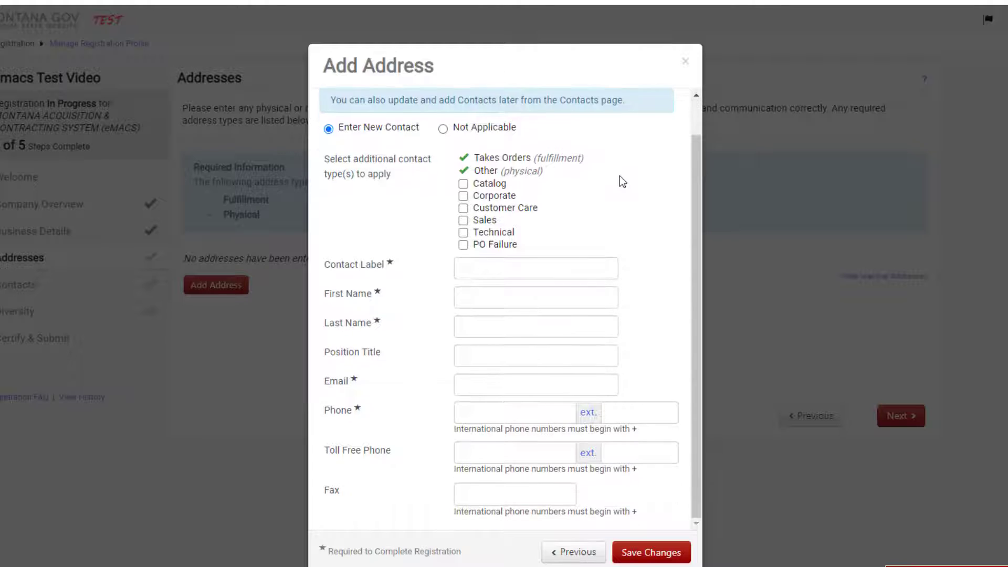
{"action": "left_click", "coordinate": [443, 128]}
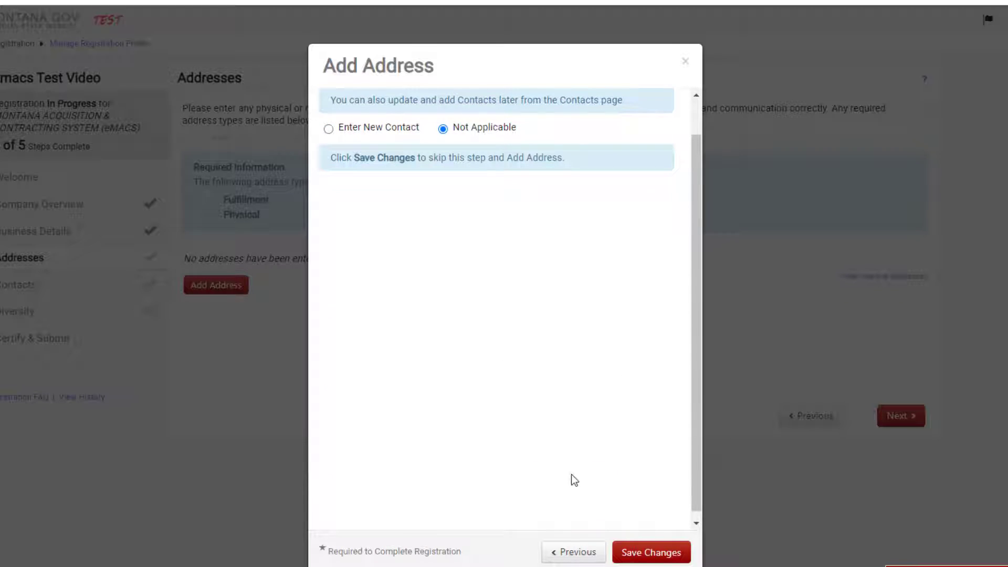
{"action": "left_click", "coordinate": [662, 553]}
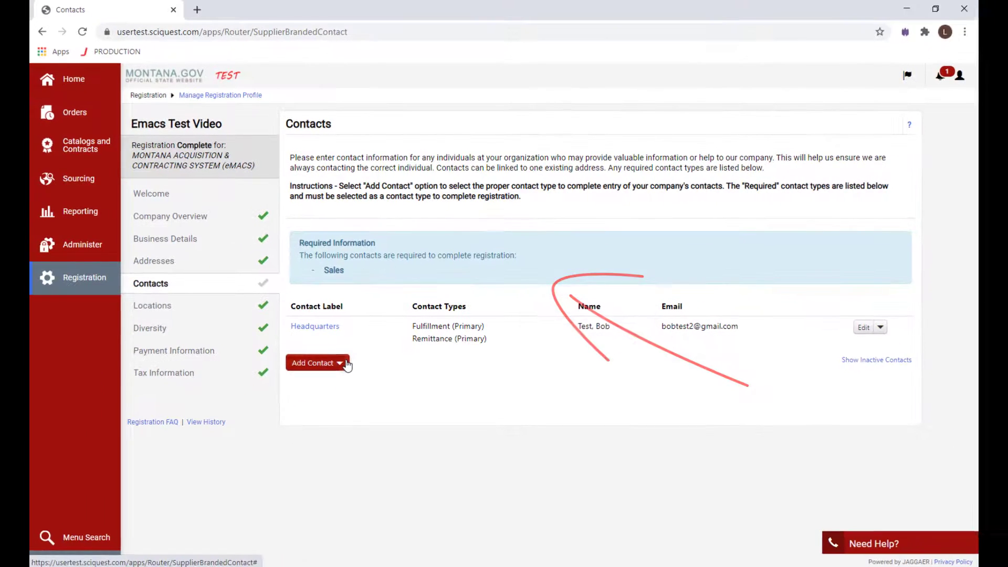
Step: Start adding a Sales contact and label it Headquarters
{"action": "left_click", "coordinate": [275, 438]}
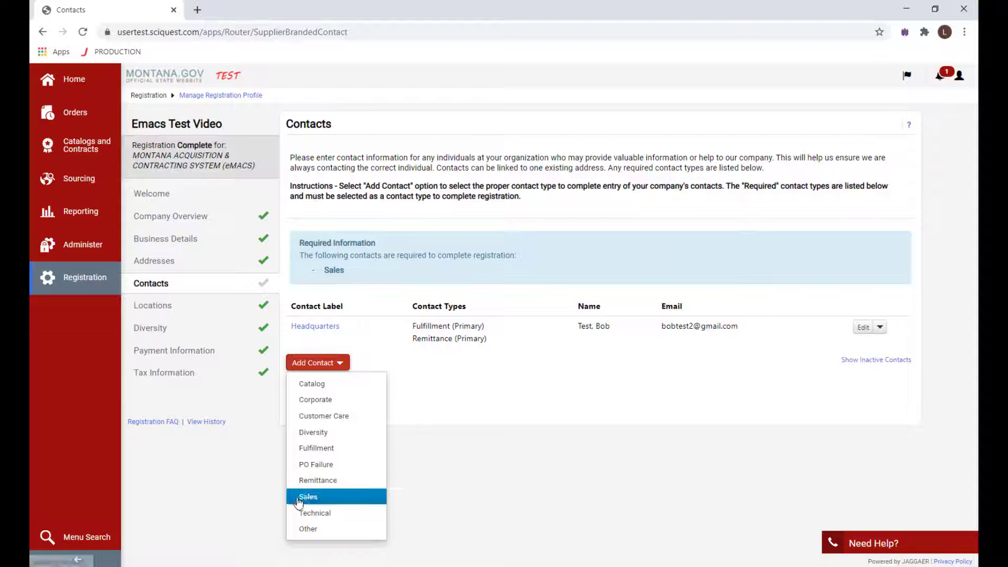
{"action": "left_click", "coordinate": [298, 498]}
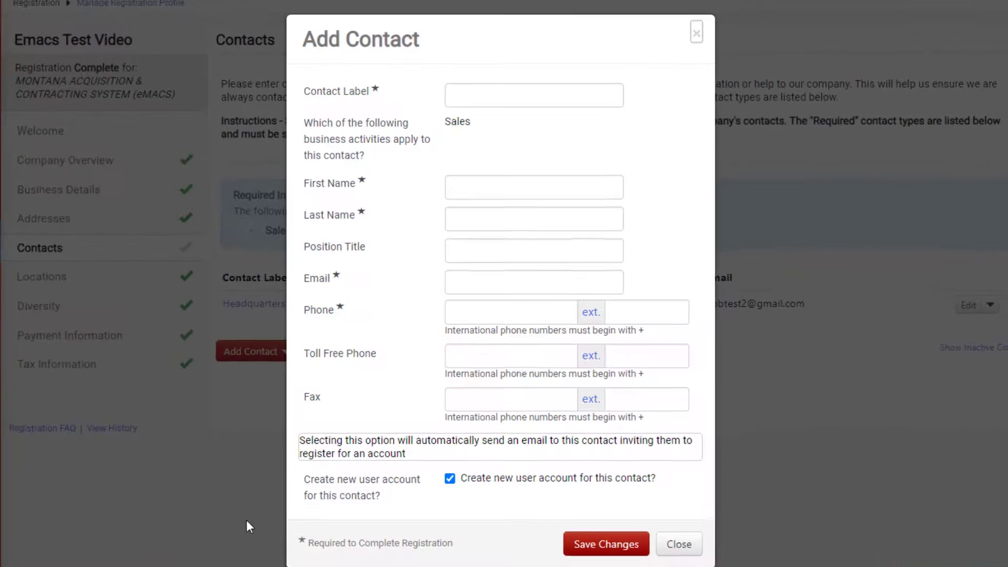
{"action": "left_click", "coordinate": [486, 90]}
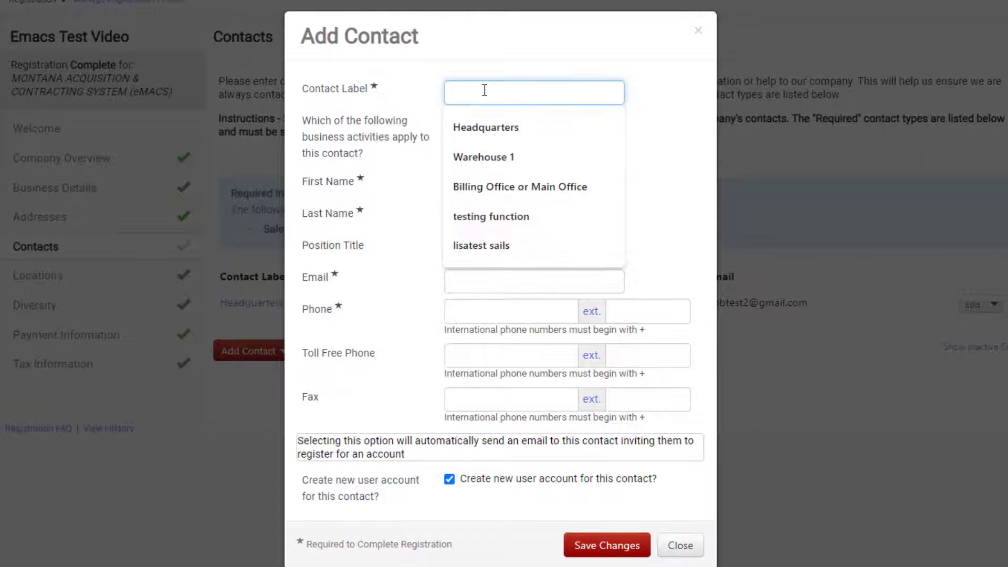
{"action": "left_click", "coordinate": [482, 128]}
{"action": "left_click", "coordinate": [474, 186]}
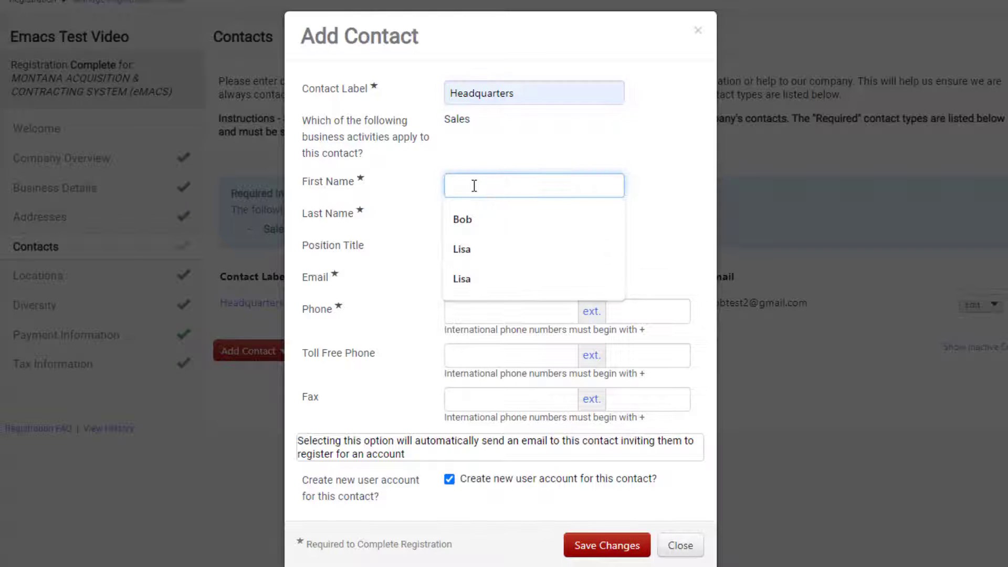
Step: Enter the contact's first name, last name and e-mail, then save the contact
{"action": "type", "text": "Bob"}
{"action": "key", "text": "Tab"}
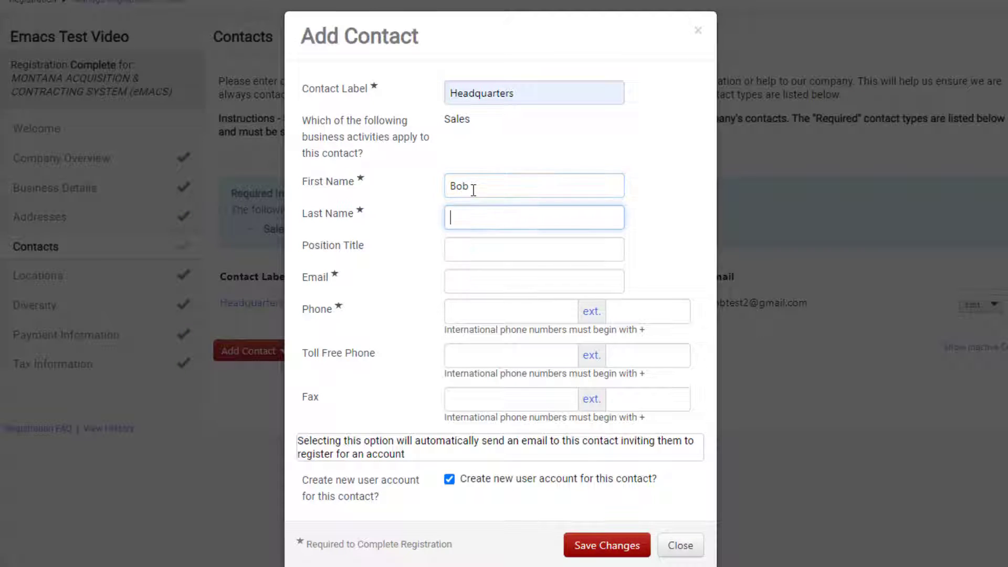
{"action": "type", "text": "Test"}
{"action": "key", "text": "Tab"}
{"action": "key", "text": "Tab"}
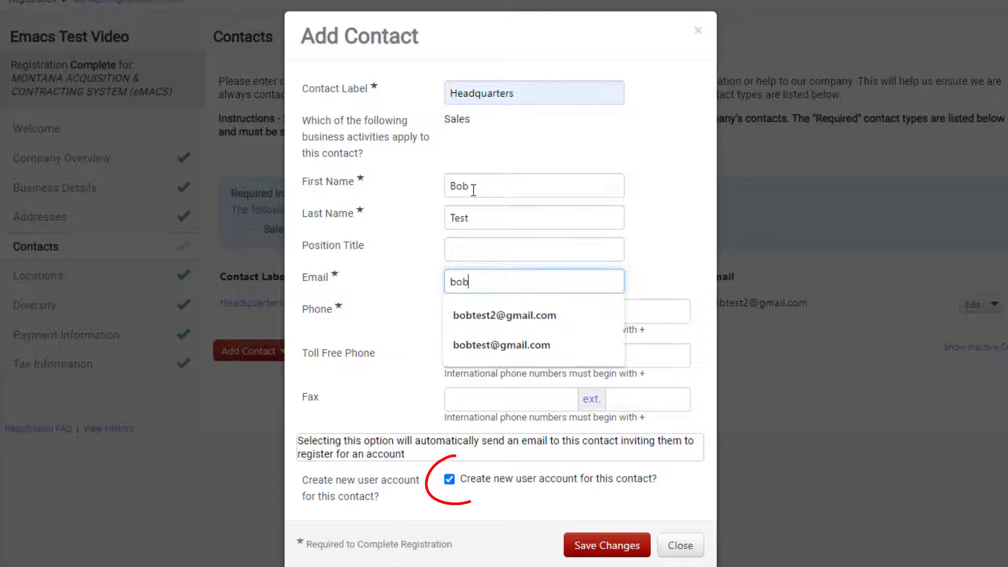
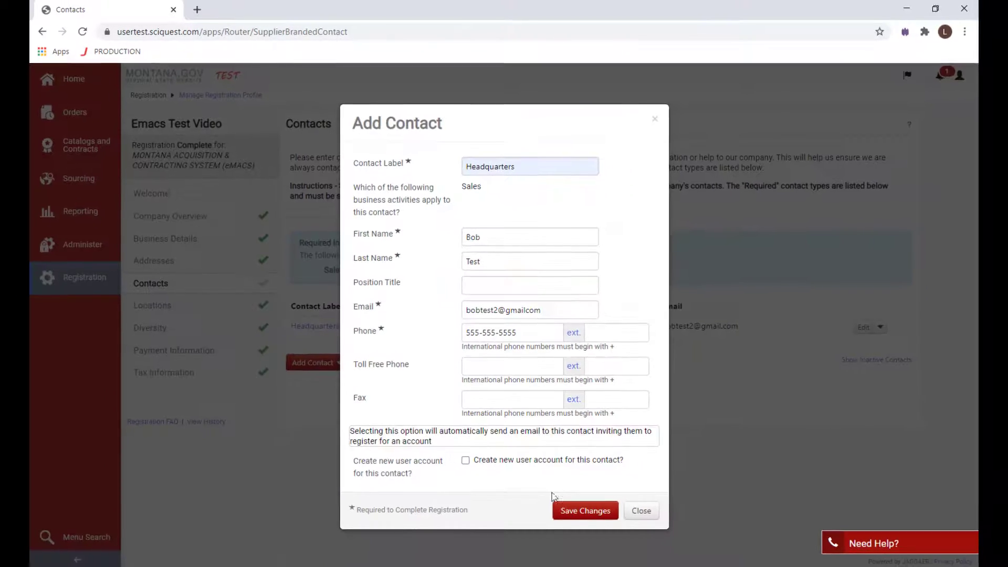
{"action": "left_click", "coordinate": [558, 507]}
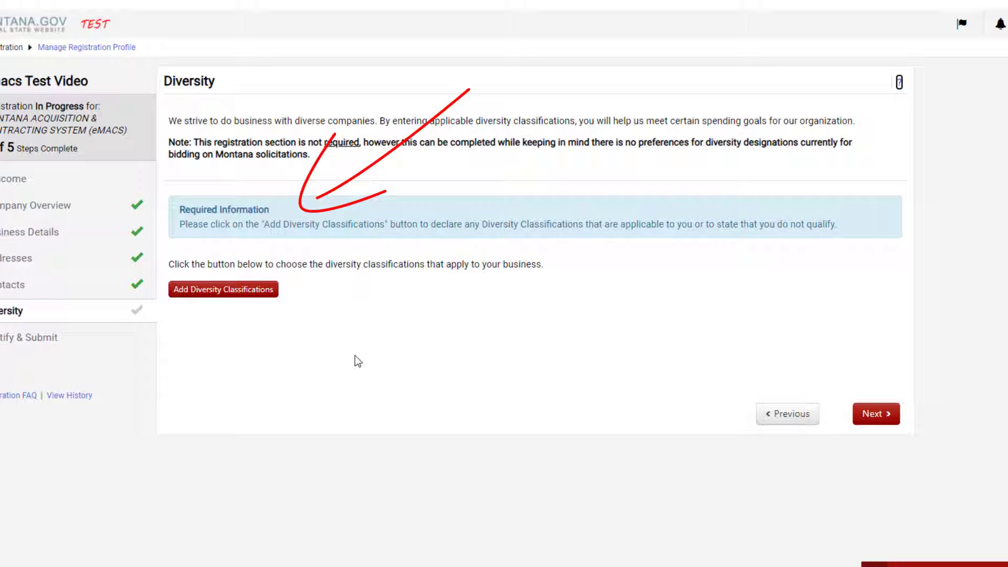
Step: Set the diversity classification to Decline to Answer and continue to Certify & Submit
{"action": "left_click", "coordinate": [274, 297]}
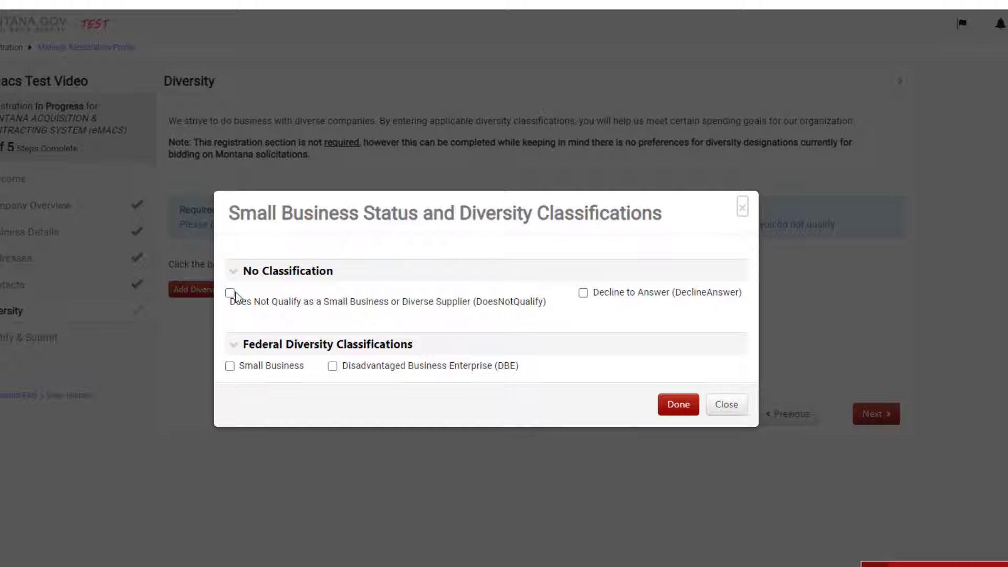
{"action": "left_click", "coordinate": [583, 293]}
{"action": "left_click", "coordinate": [678, 404]}
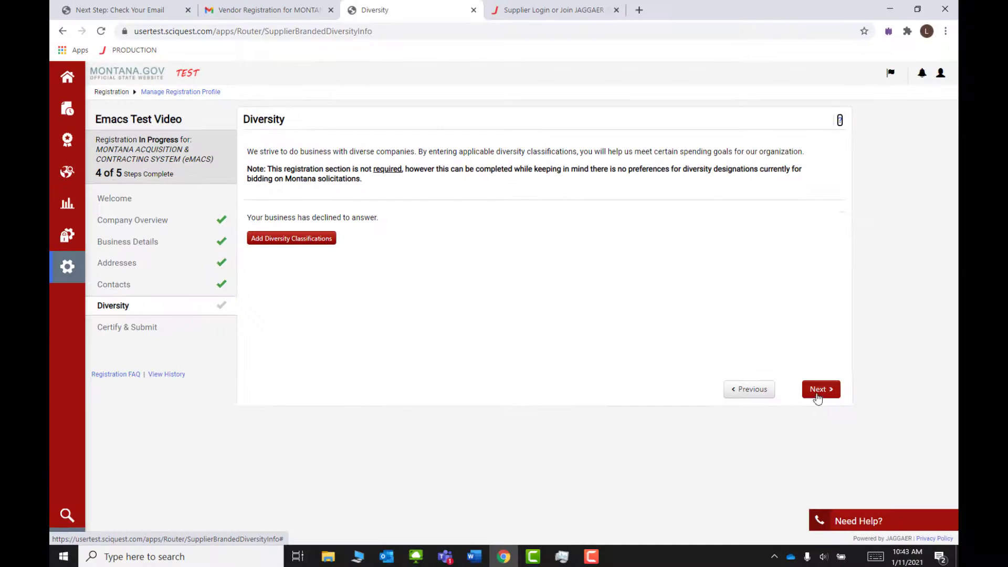
{"action": "left_click", "coordinate": [816, 395]}
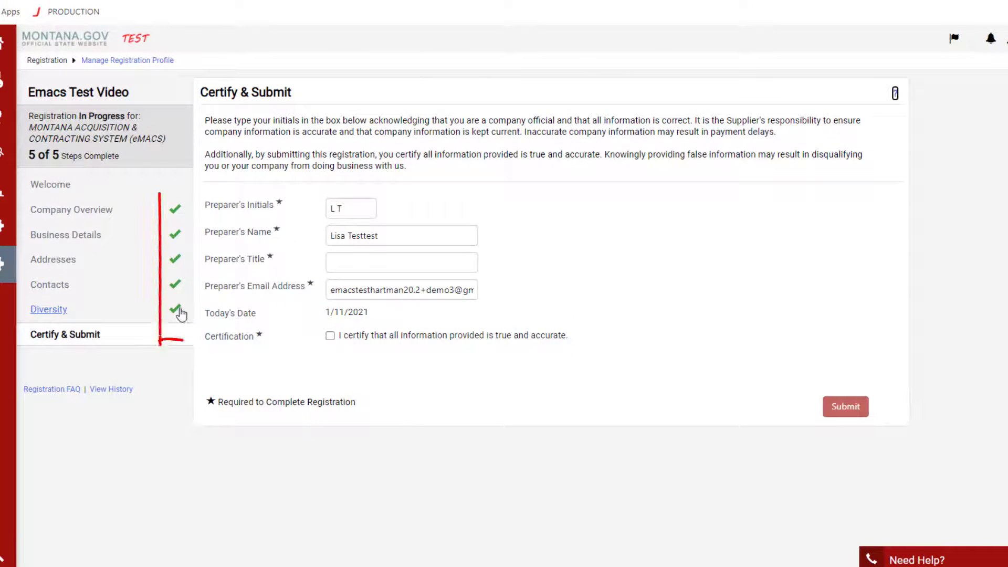
Step: Enter CEO as the preparer's title, tick the certification, and submit the registration
{"action": "left_click", "coordinate": [367, 265]}
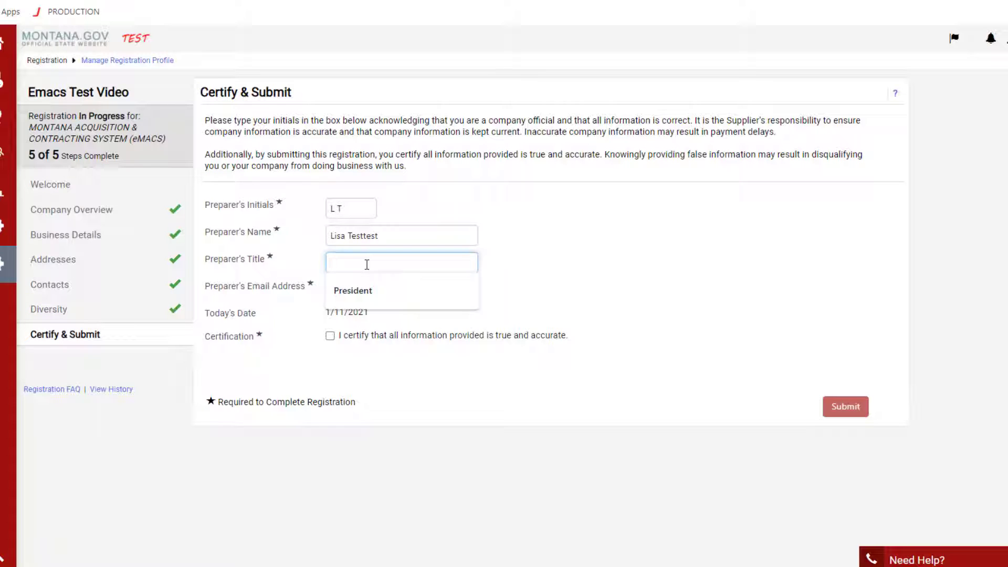
{"action": "type", "text": "CEO"}
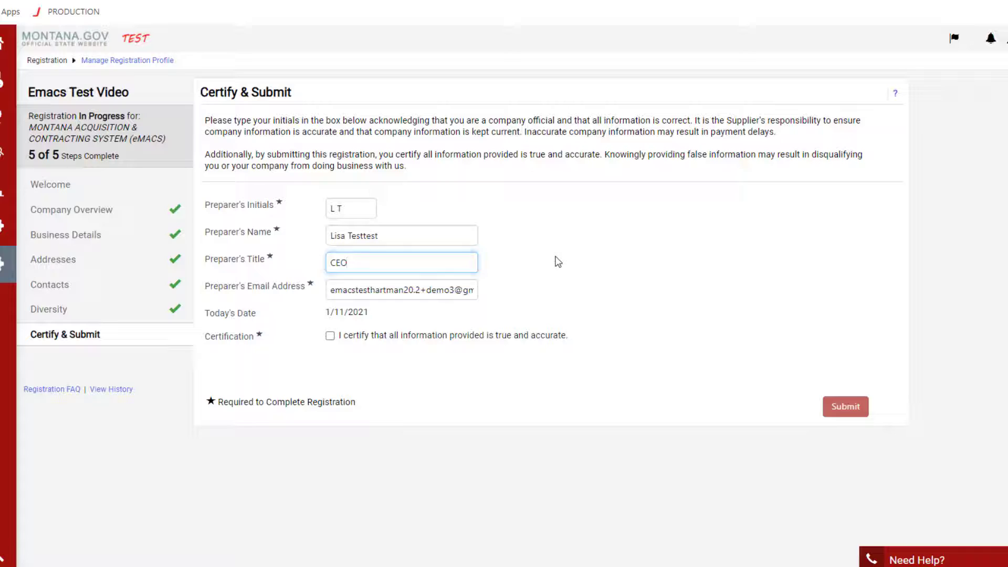
{"action": "left_click", "coordinate": [527, 335]}
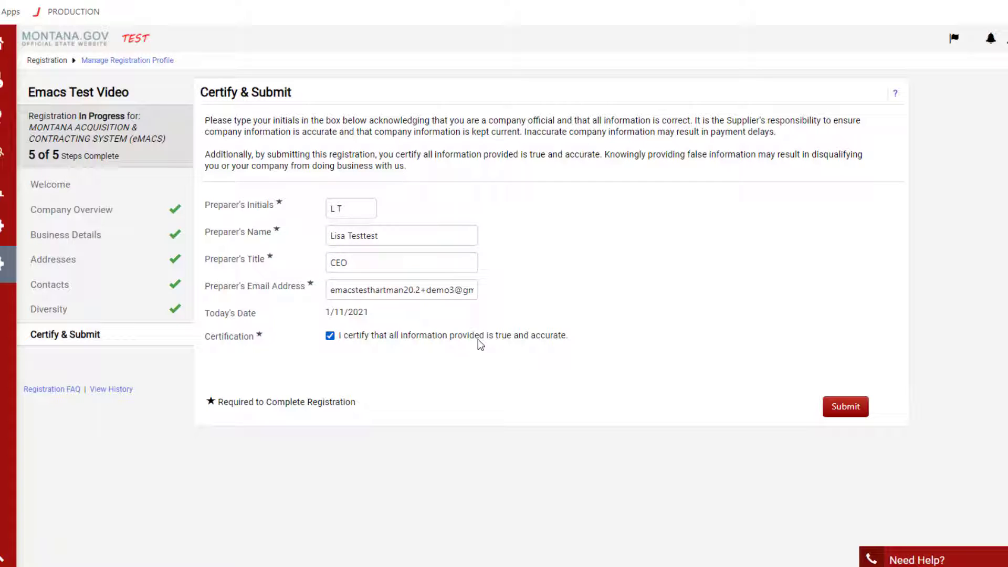
{"action": "left_click", "coordinate": [860, 409]}
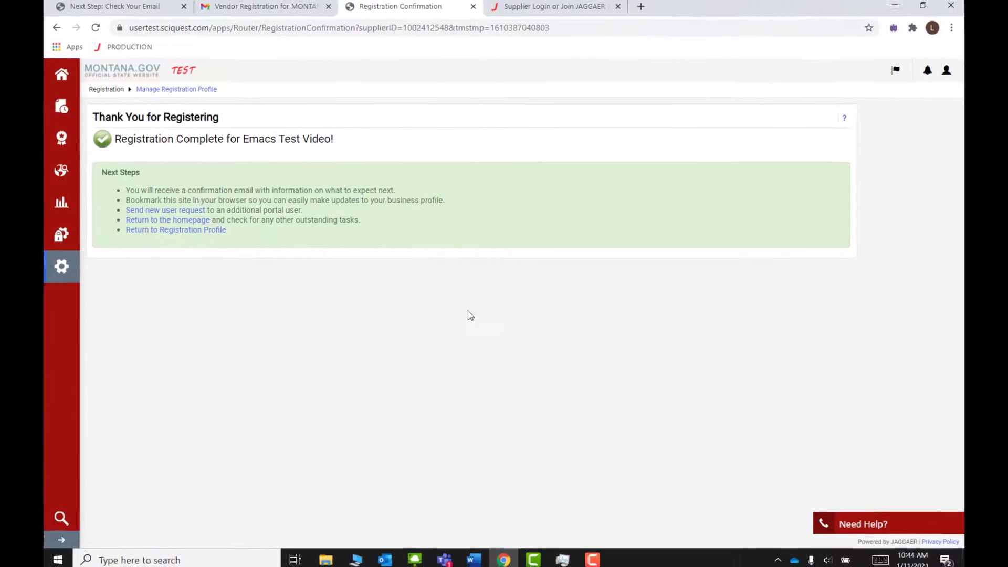
Step: Return from the confirmation page to the registration profile's Welcome page
{"action": "left_click", "coordinate": [189, 234]}
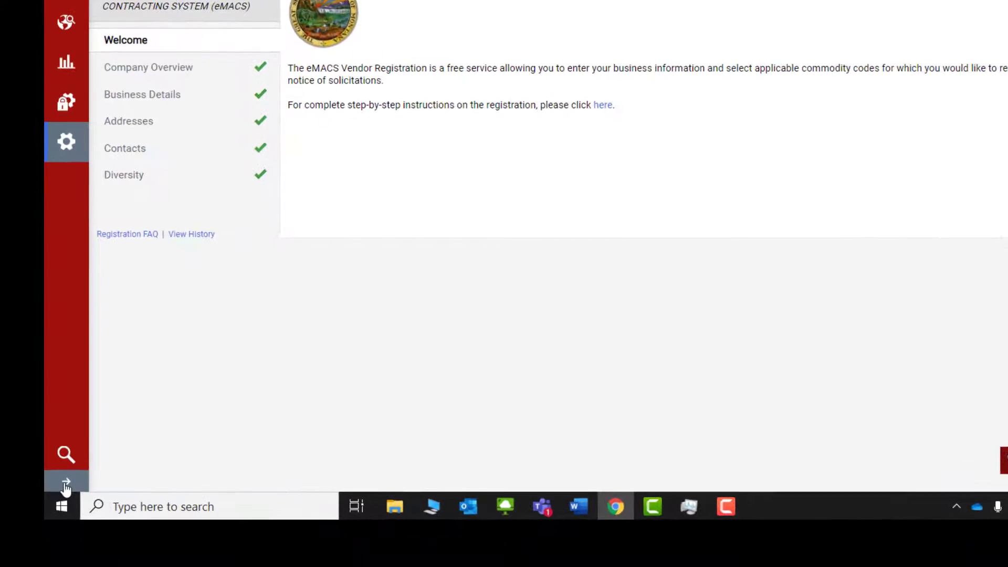
Step: Expand the portal sidebar and go to the supplier portal Home page
{"action": "left_click", "coordinate": [66, 478]}
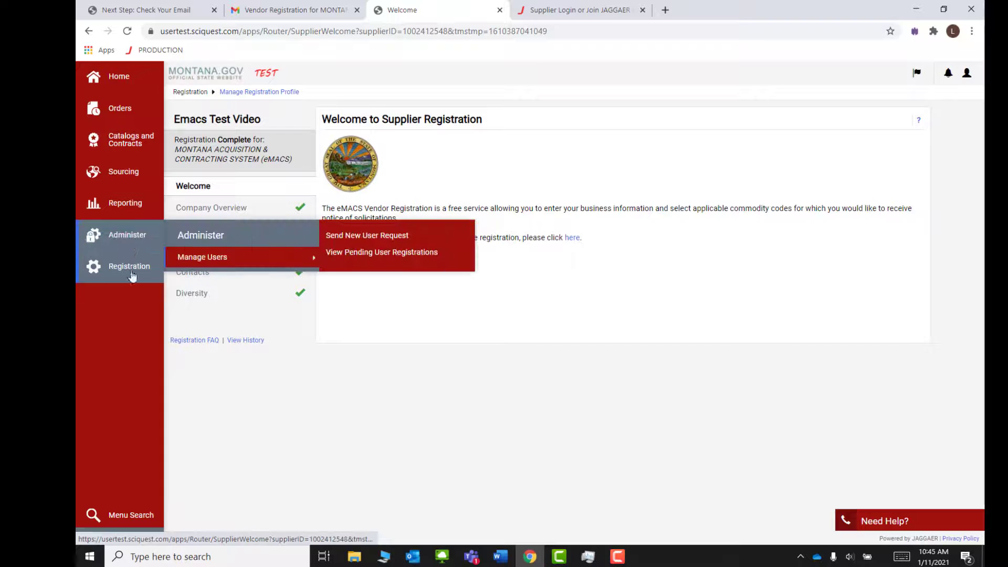
{"action": "mouse_move", "coordinate": [126, 279]}
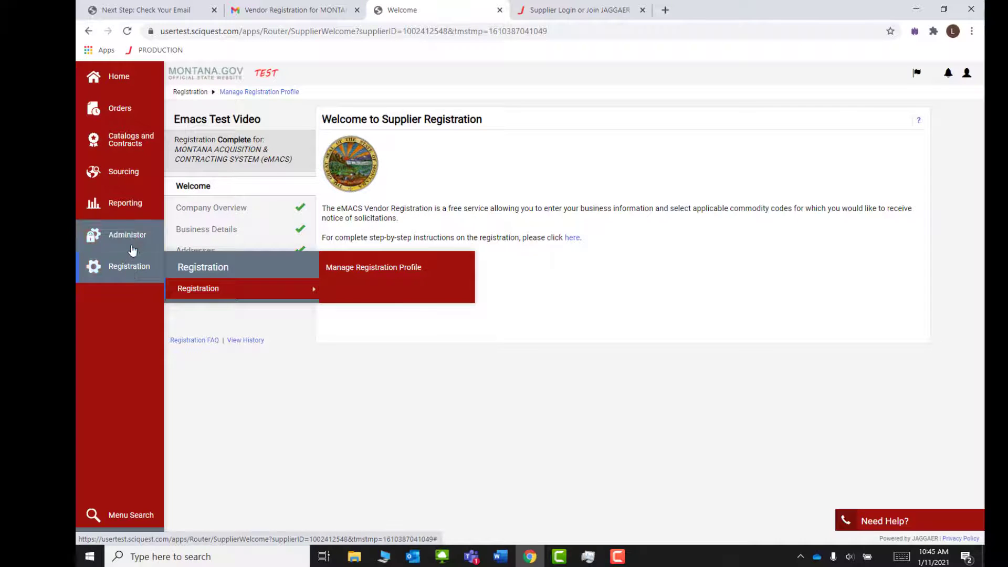
{"action": "left_click", "coordinate": [121, 74]}
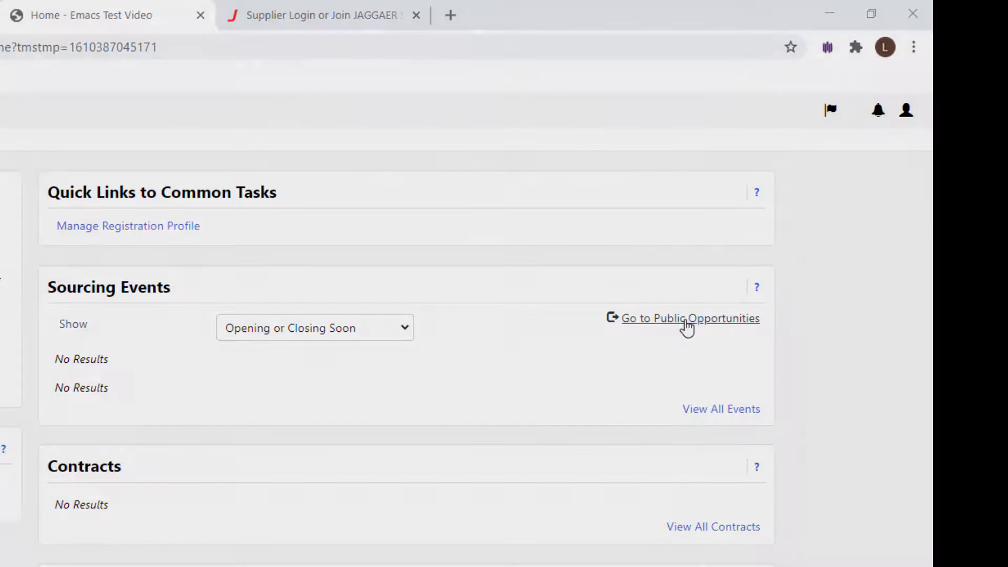
Step: Open the public Business Opportunities listing and scroll through the open events
{"action": "left_click", "coordinate": [685, 322]}
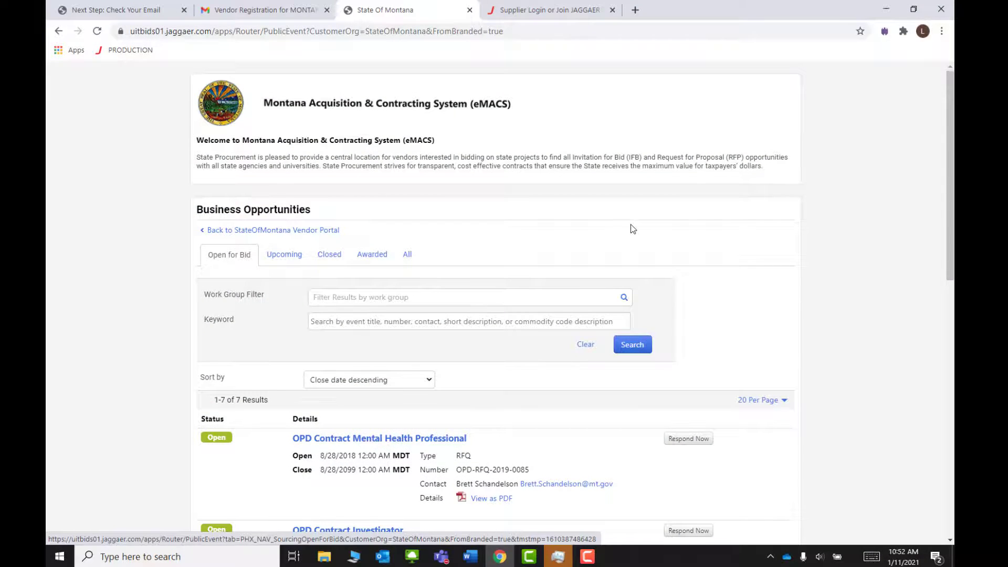
{"action": "scroll", "coordinate": [633, 229], "scroll_direction": "down", "scroll_amount": 3}
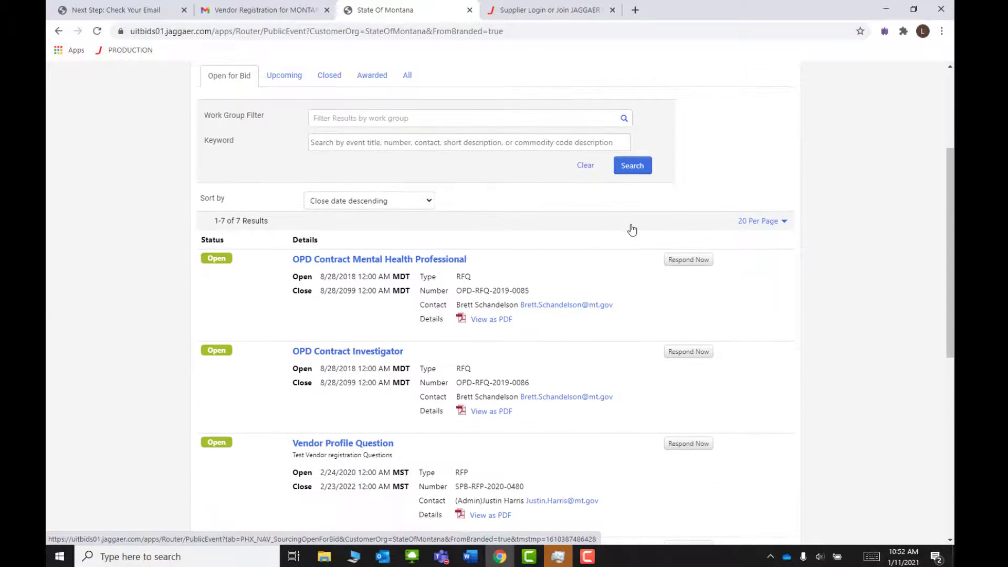
{"action": "scroll", "coordinate": [632, 230], "scroll_direction": "down", "scroll_amount": 2}
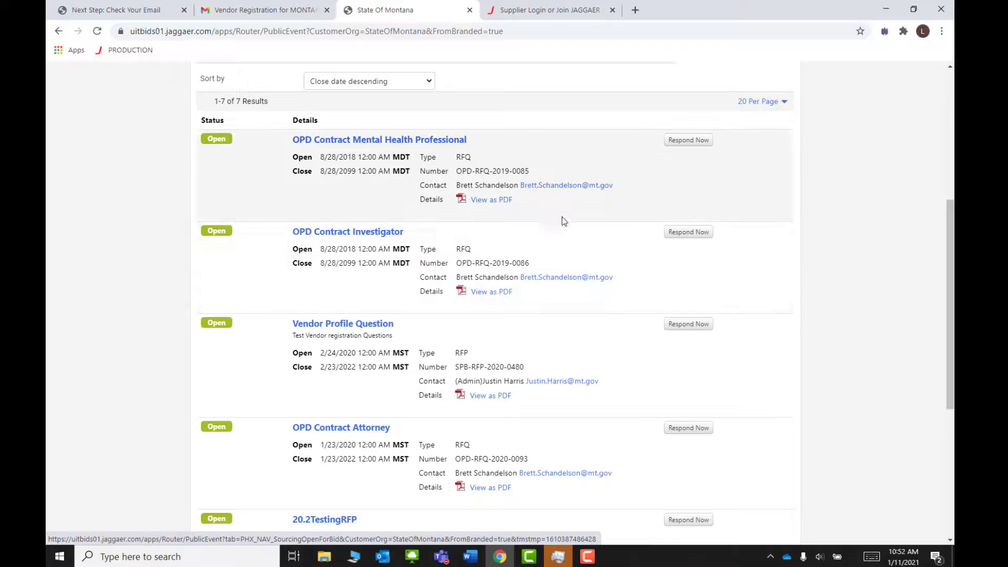
{"action": "scroll", "coordinate": [344, 215], "scroll_direction": "up", "scroll_amount": 3}
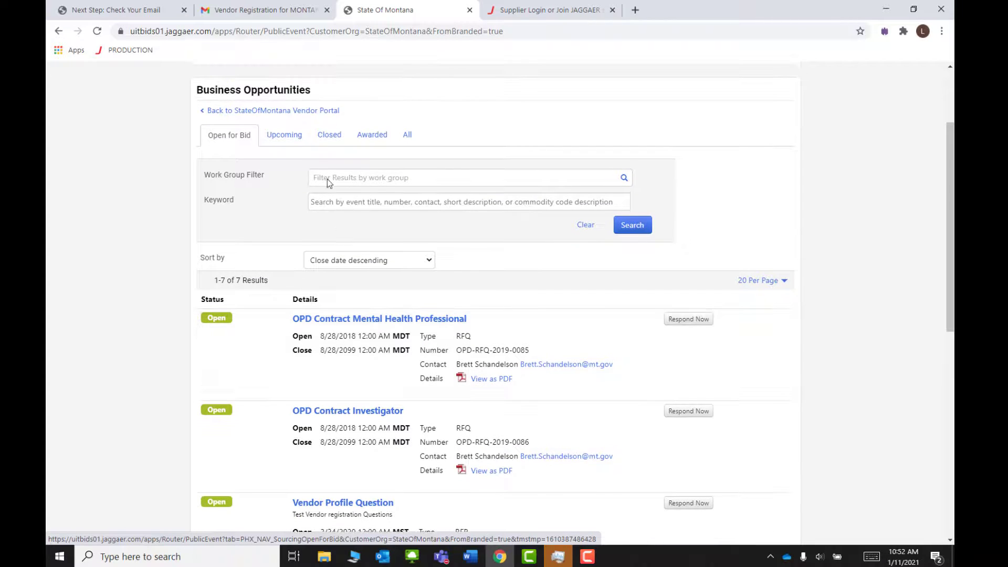
Step: Browse the Upcoming, Closed, Awarded and All opportunity tabs
{"action": "left_click", "coordinate": [294, 137]}
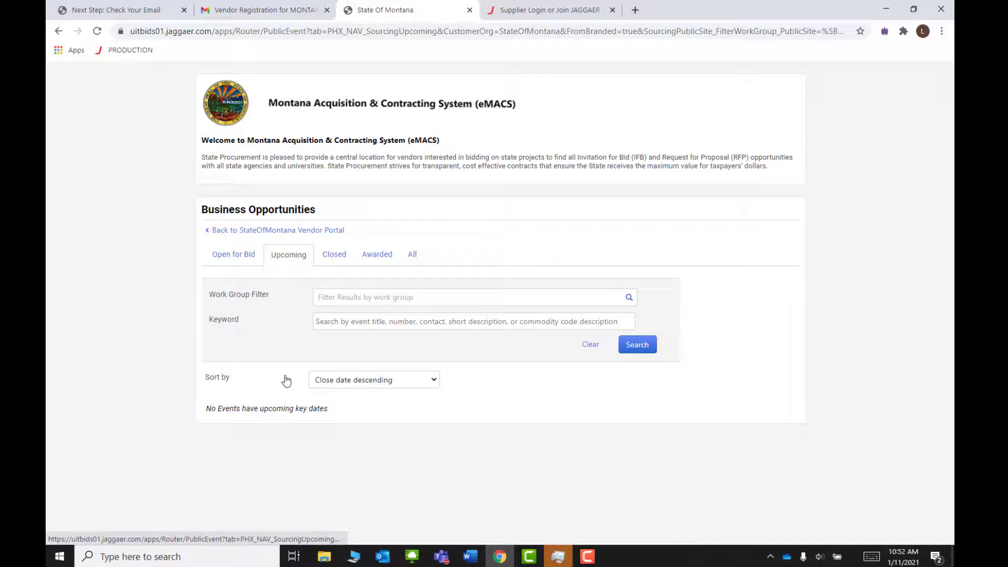
{"action": "left_click", "coordinate": [330, 257]}
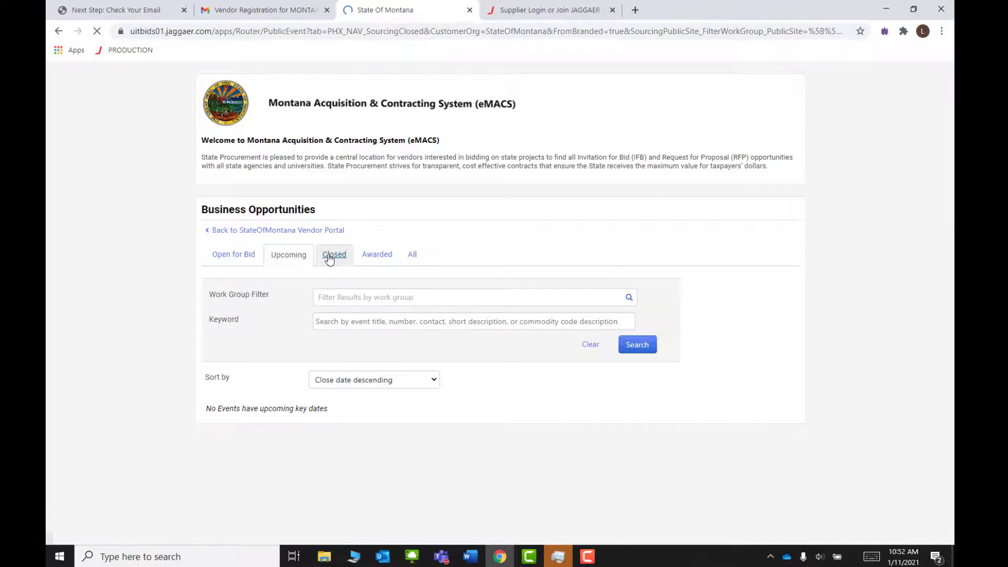
{"action": "left_click", "coordinate": [364, 257]}
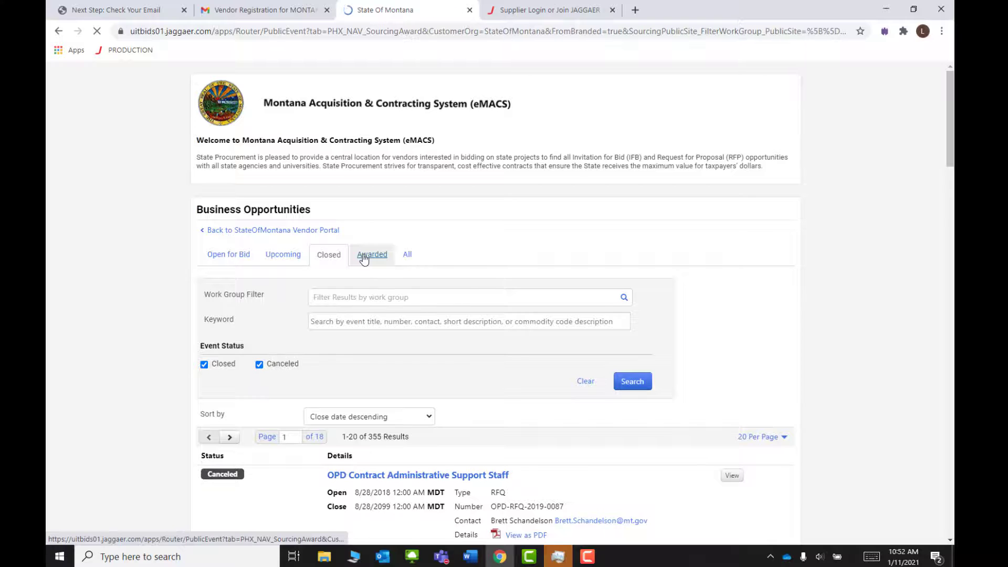
{"action": "left_click", "coordinate": [404, 258]}
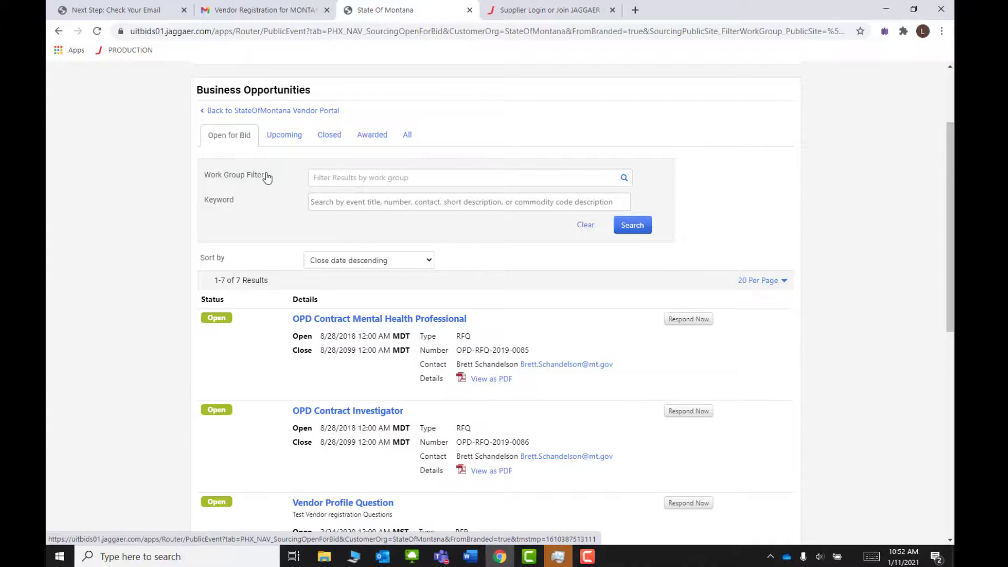
{"action": "scroll", "coordinate": [266, 175], "scroll_direction": "up", "scroll_amount": 3}
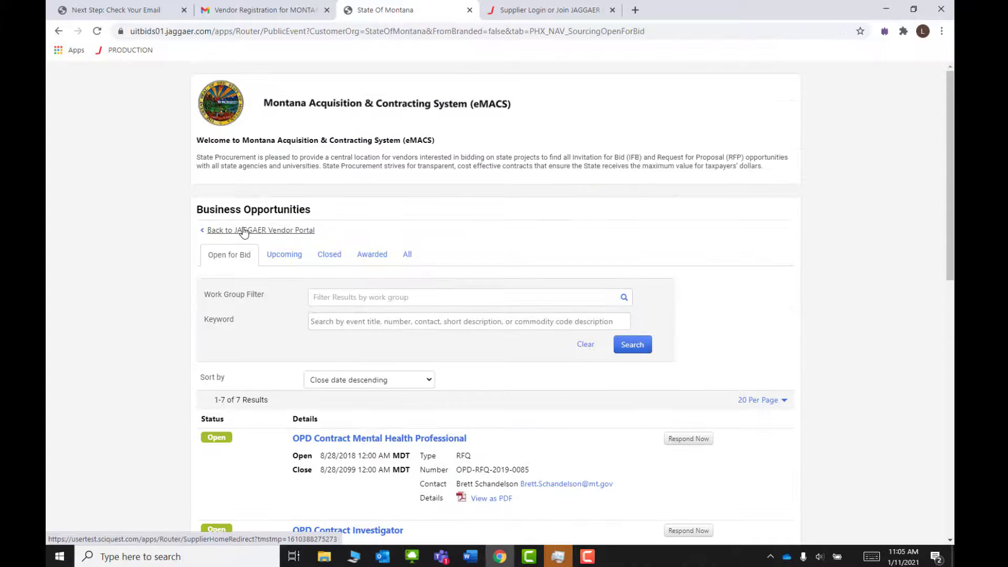
Step: Return to the vendor portal home and log out of the supplier account
{"action": "left_click", "coordinate": [243, 231]}
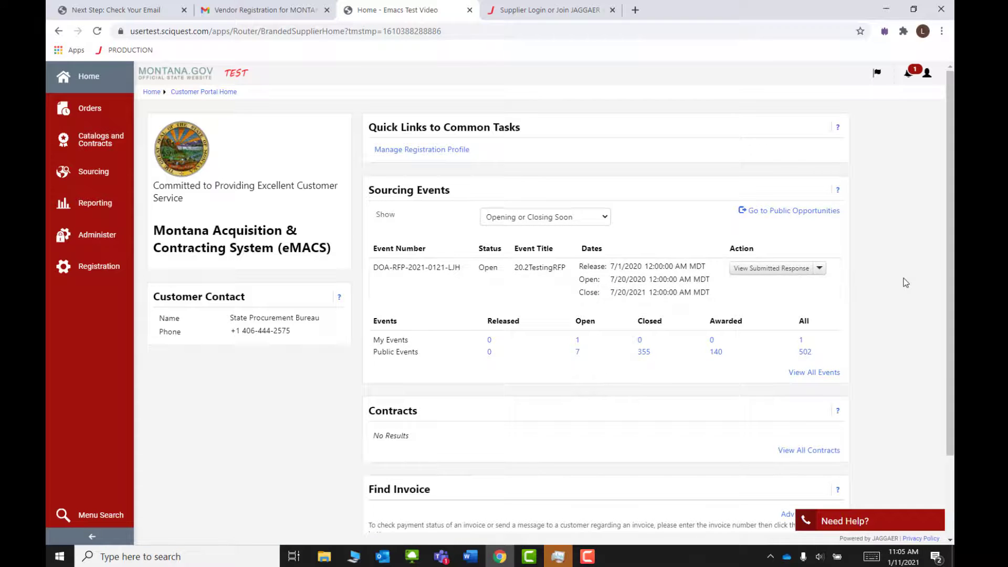
{"action": "left_click", "coordinate": [927, 75]}
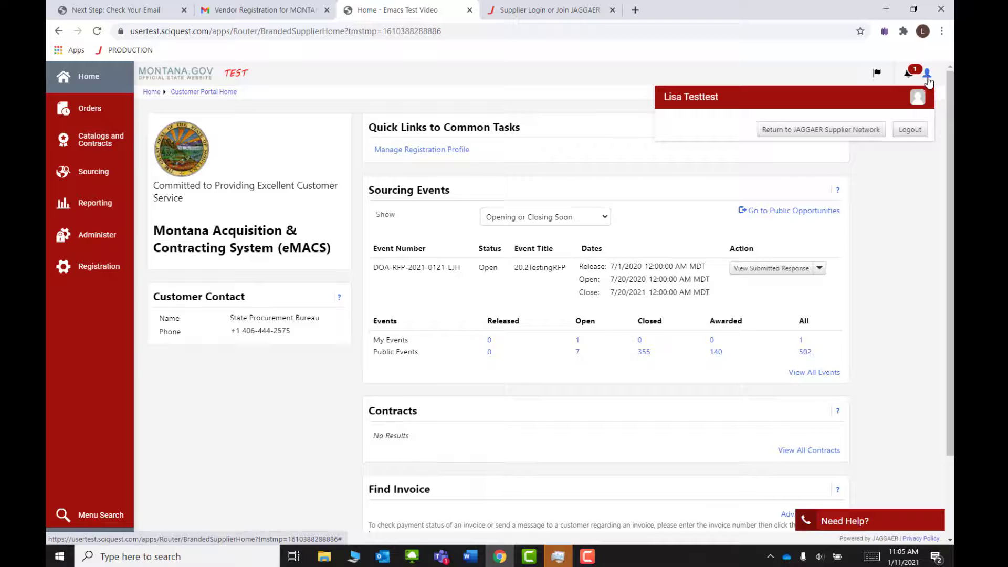
{"action": "left_click", "coordinate": [910, 135]}
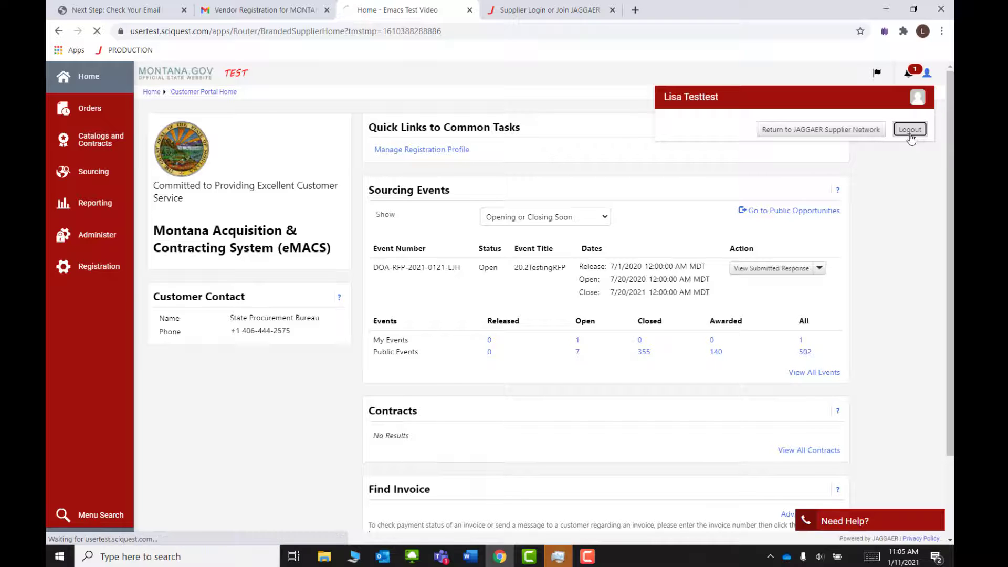